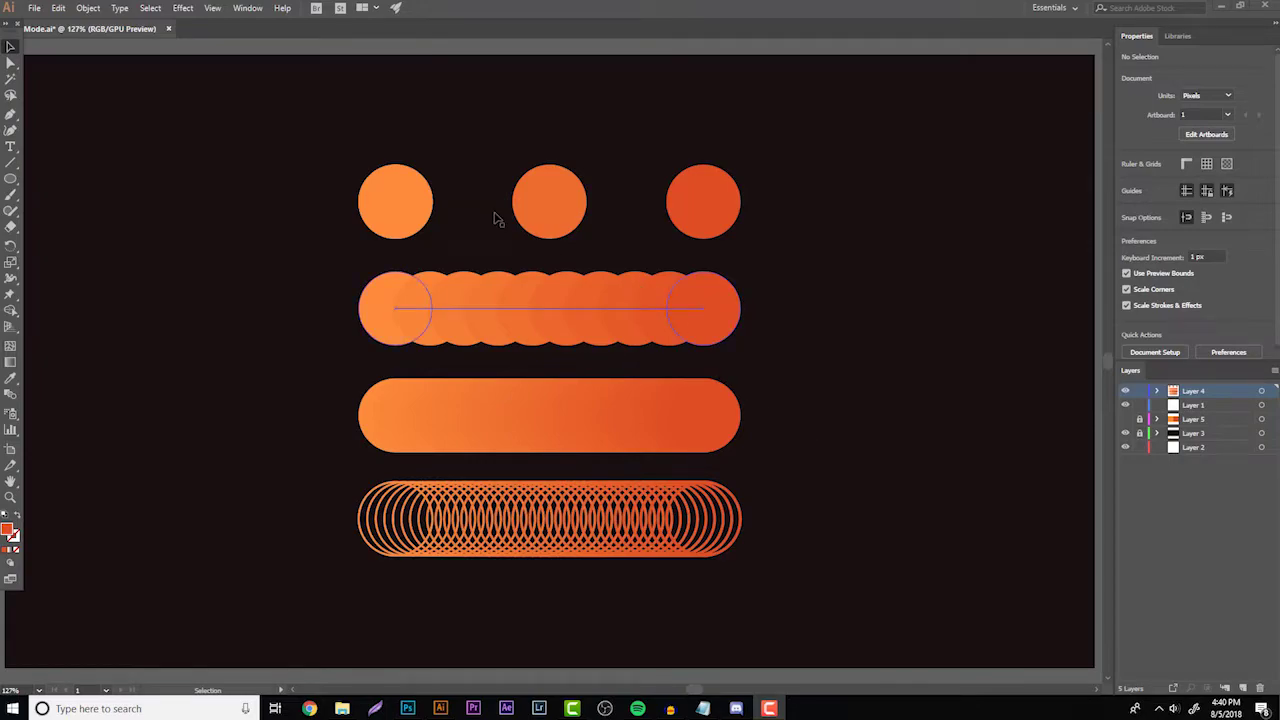
Select the four rows of orange circle blends and delete them all
{"action": "left_click_drag", "start_coordinate": [790, 603], "coordinate": [269, 103]}
{"action": "key", "text": "a"}
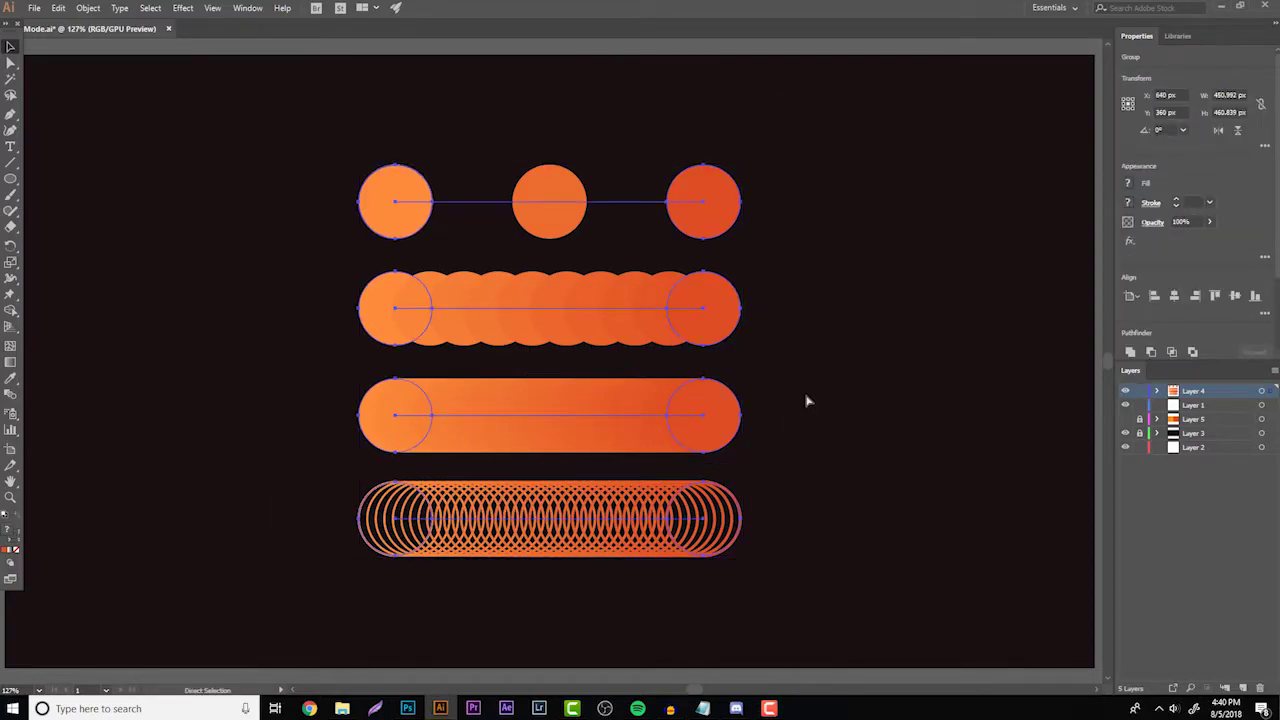
{"action": "key", "text": "v"}
{"action": "key", "text": "Delete"}
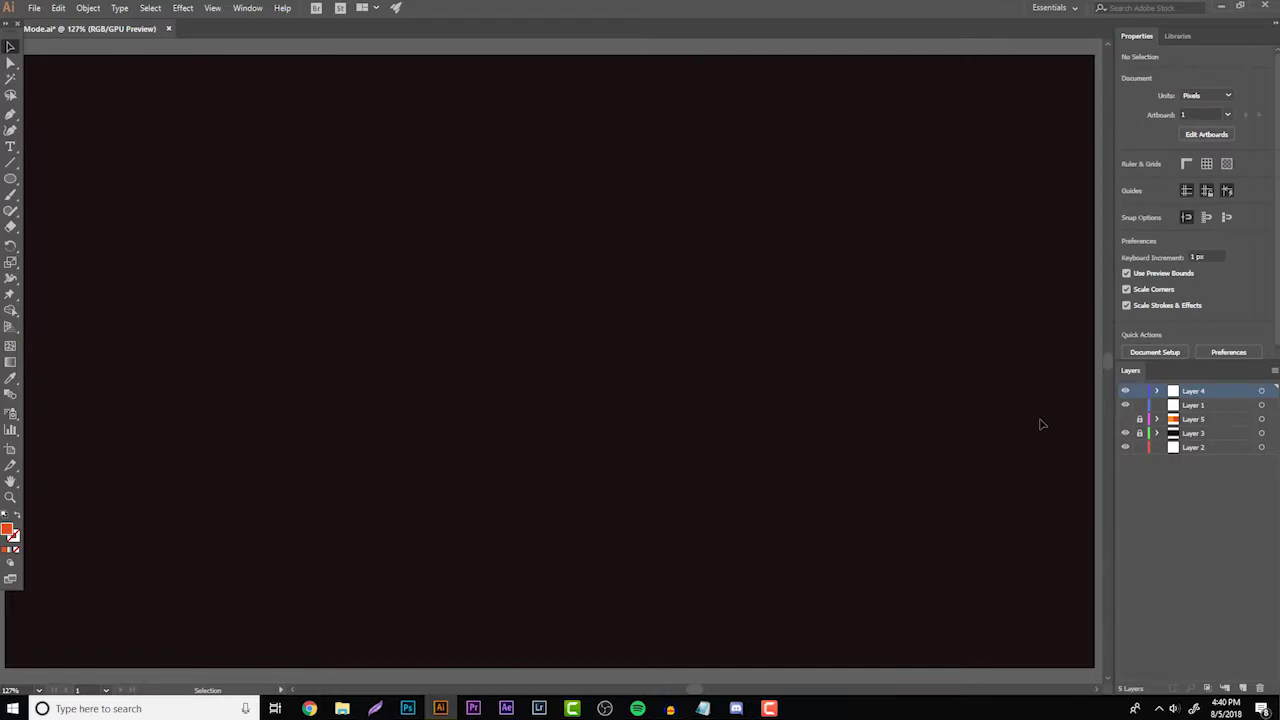
Show Layer 5's colour samples and draw a light orange circle on the left
{"action": "left_click", "coordinate": [1125, 419]}
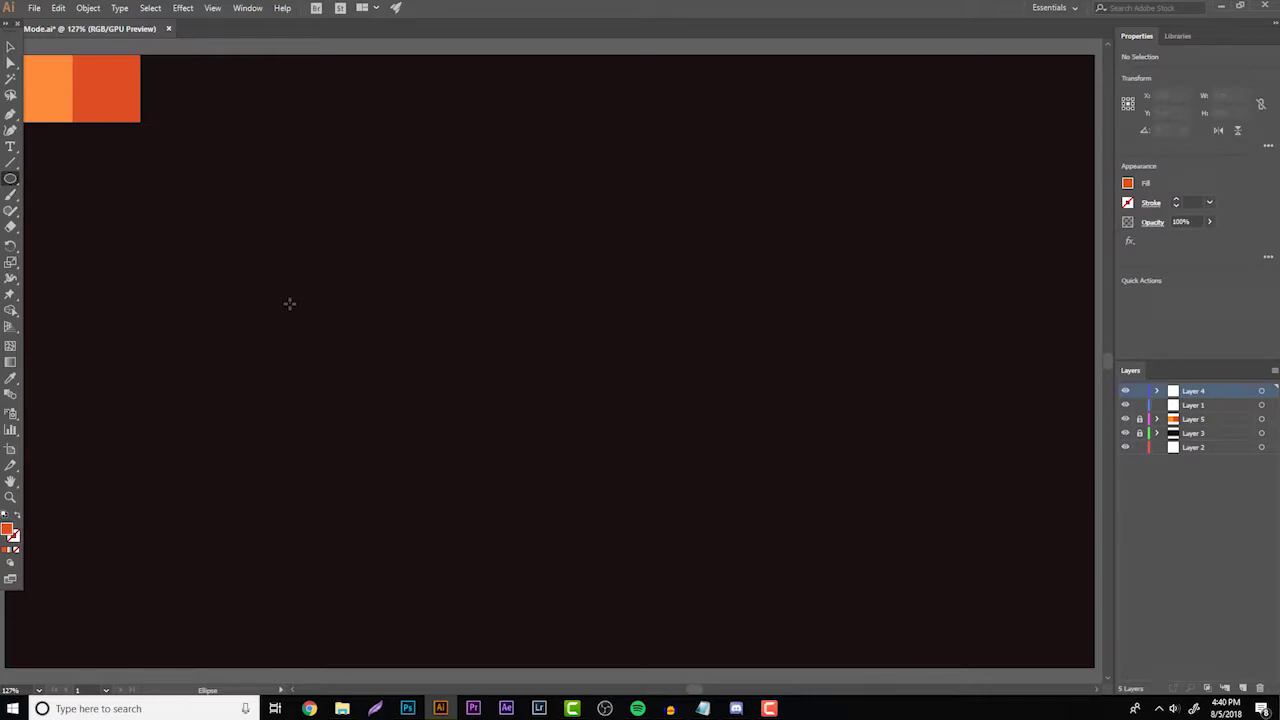
{"action": "left_click_drag", "start_coordinate": [237, 280], "coordinate": [394, 437]}
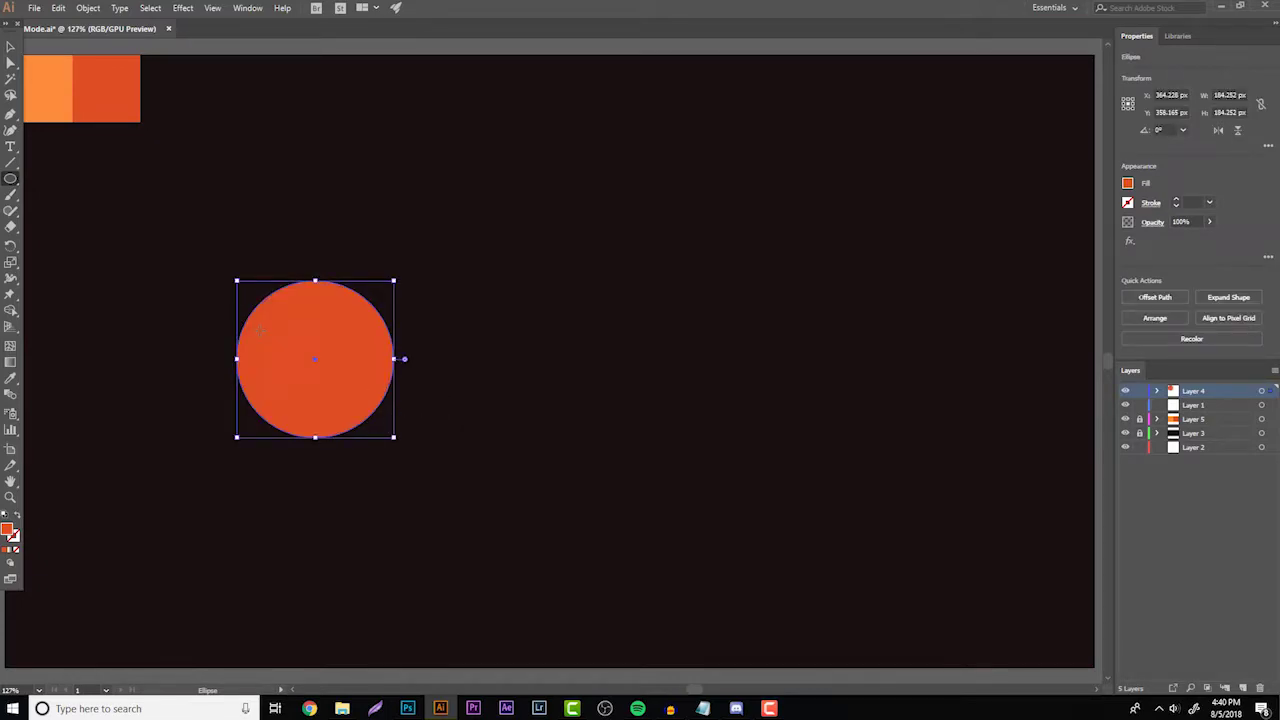
{"action": "key", "text": "i"}
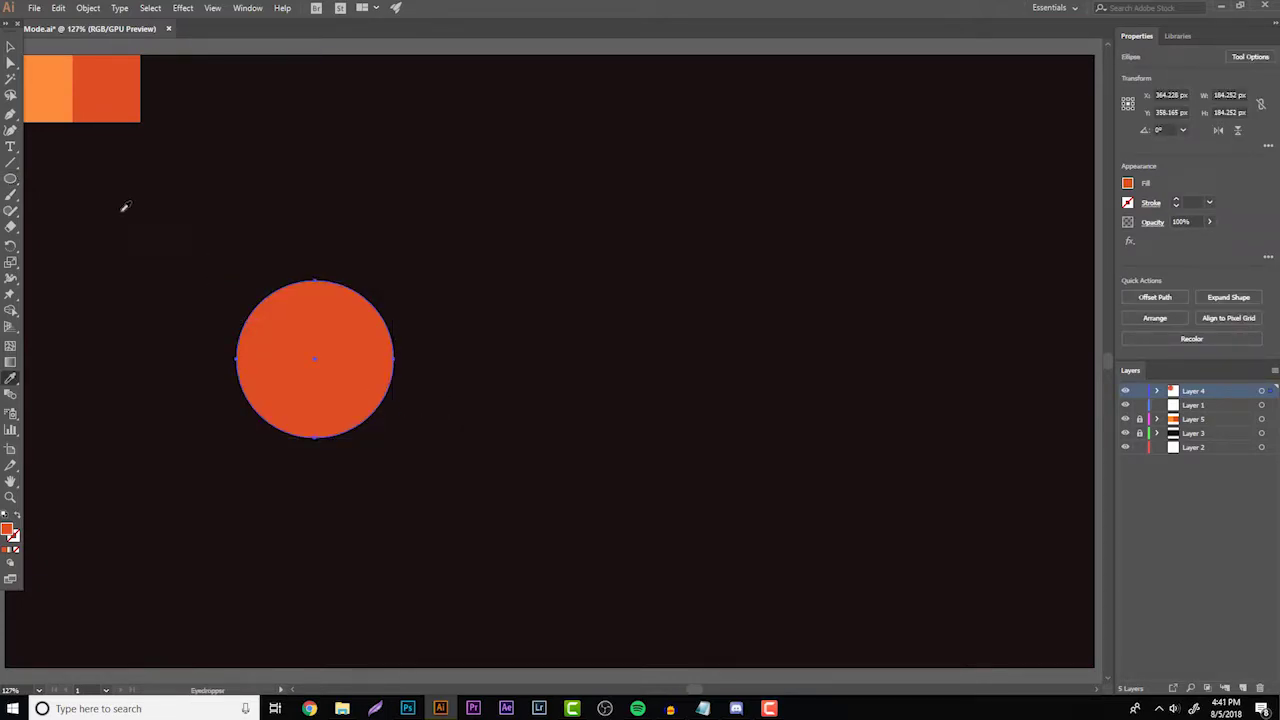
{"action": "left_click", "coordinate": [64, 110]}
{"action": "left_click", "coordinate": [9, 47]}
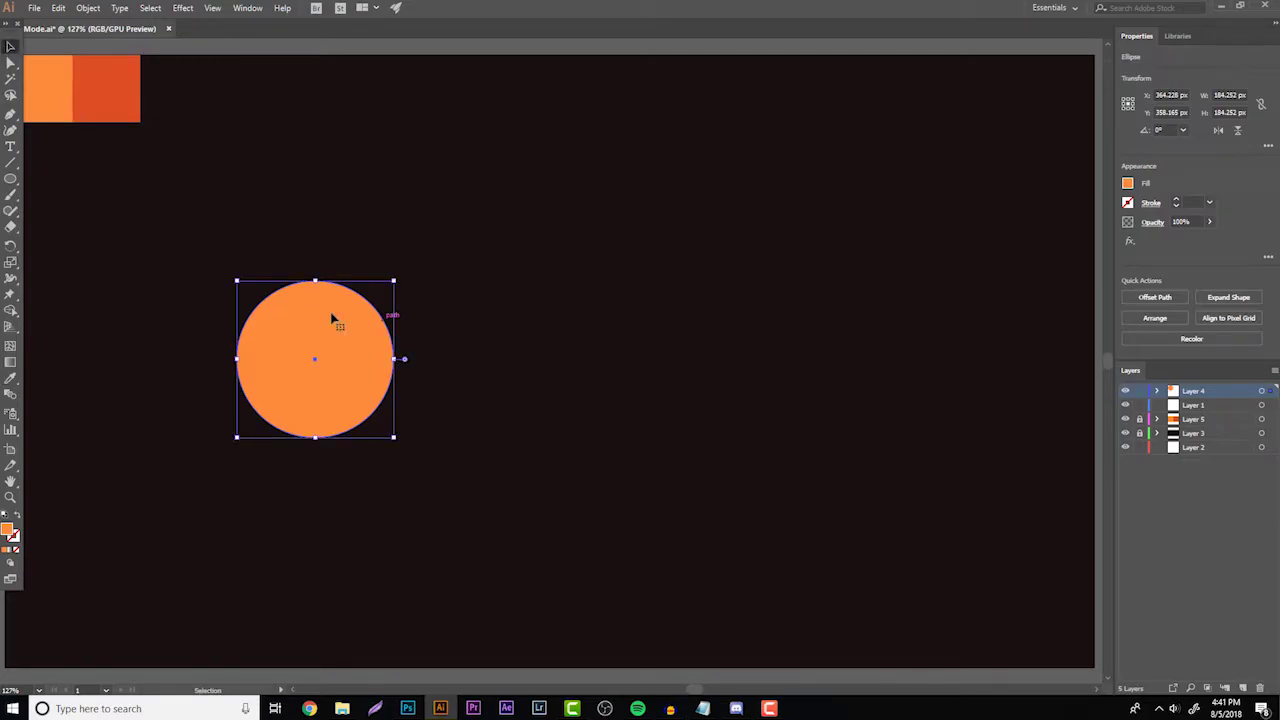
{"action": "left_click", "coordinate": [1127, 184]}
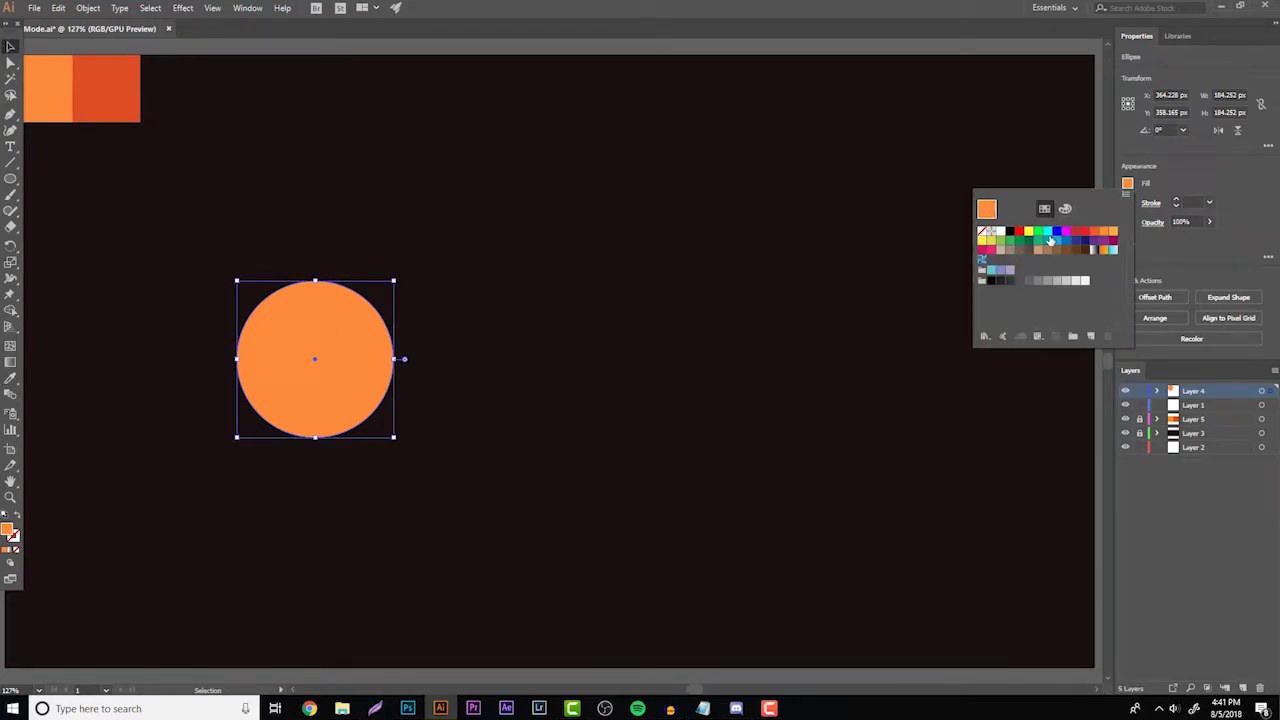
{"action": "left_click", "coordinate": [1047, 231]}
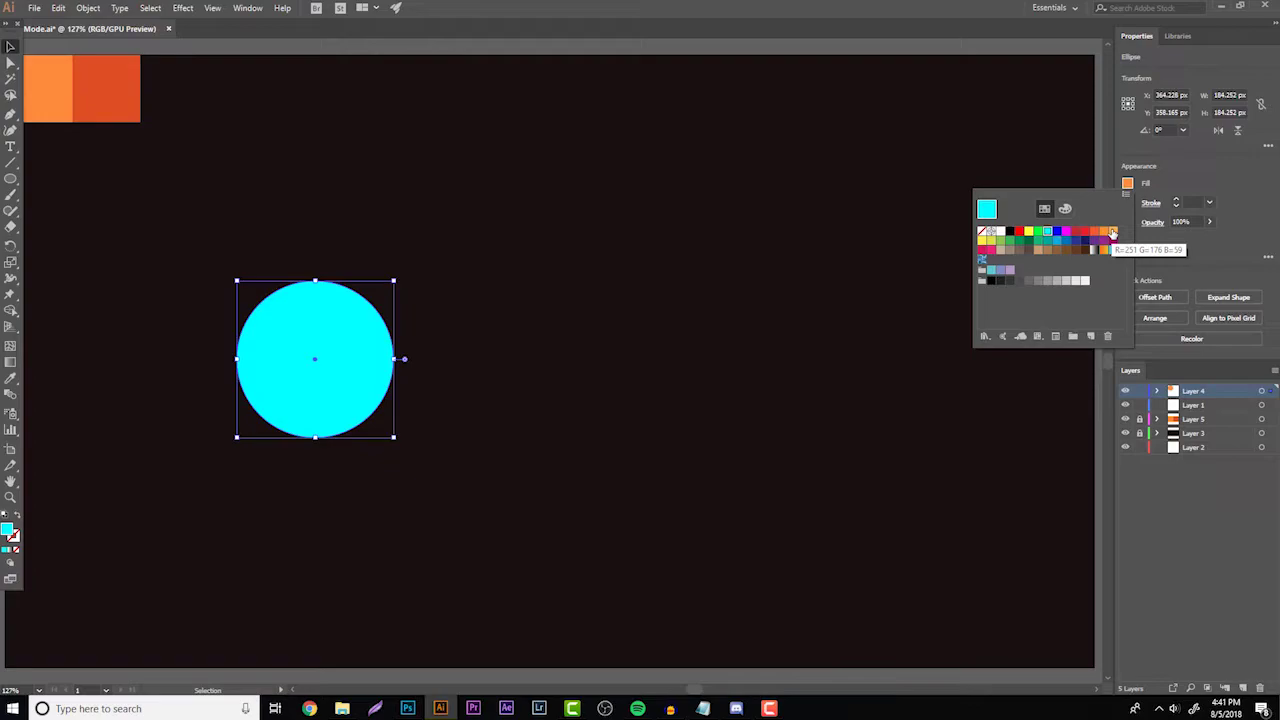
{"action": "left_click", "coordinate": [1111, 232]}
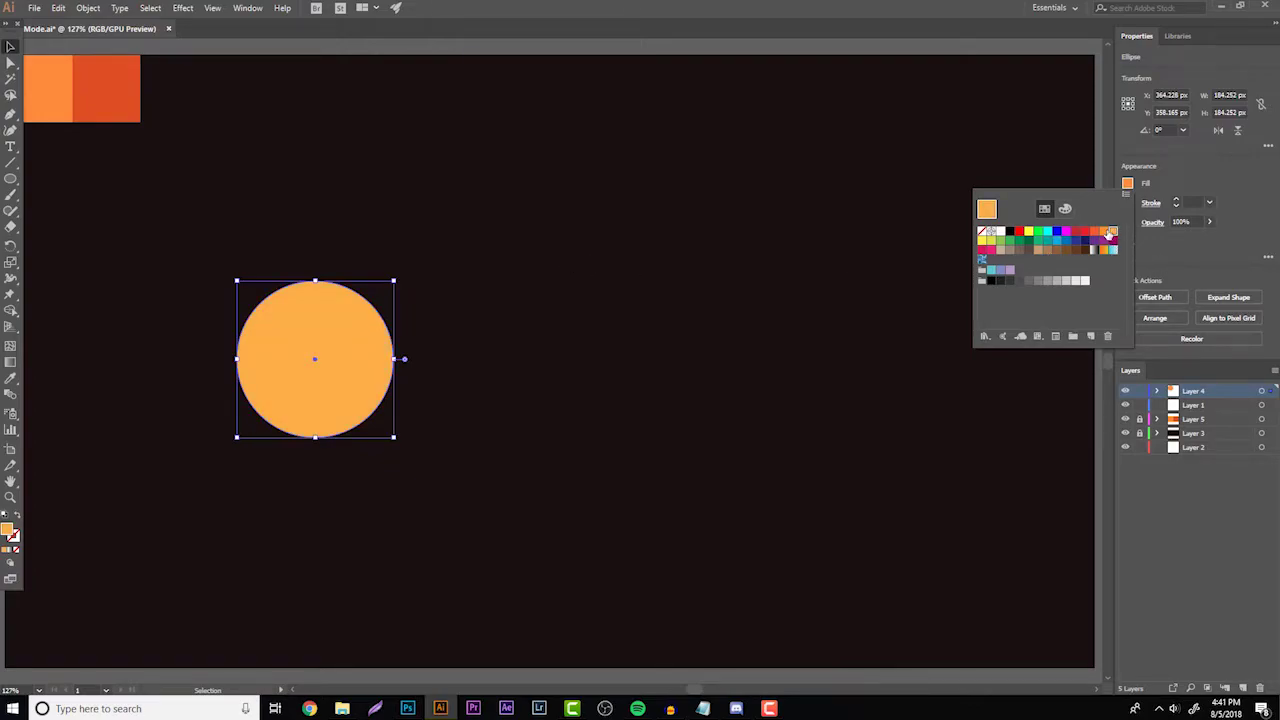
{"action": "left_click", "coordinate": [1103, 231]}
{"action": "left_click", "coordinate": [199, 152]}
{"action": "left_click", "coordinate": [424, 223]}
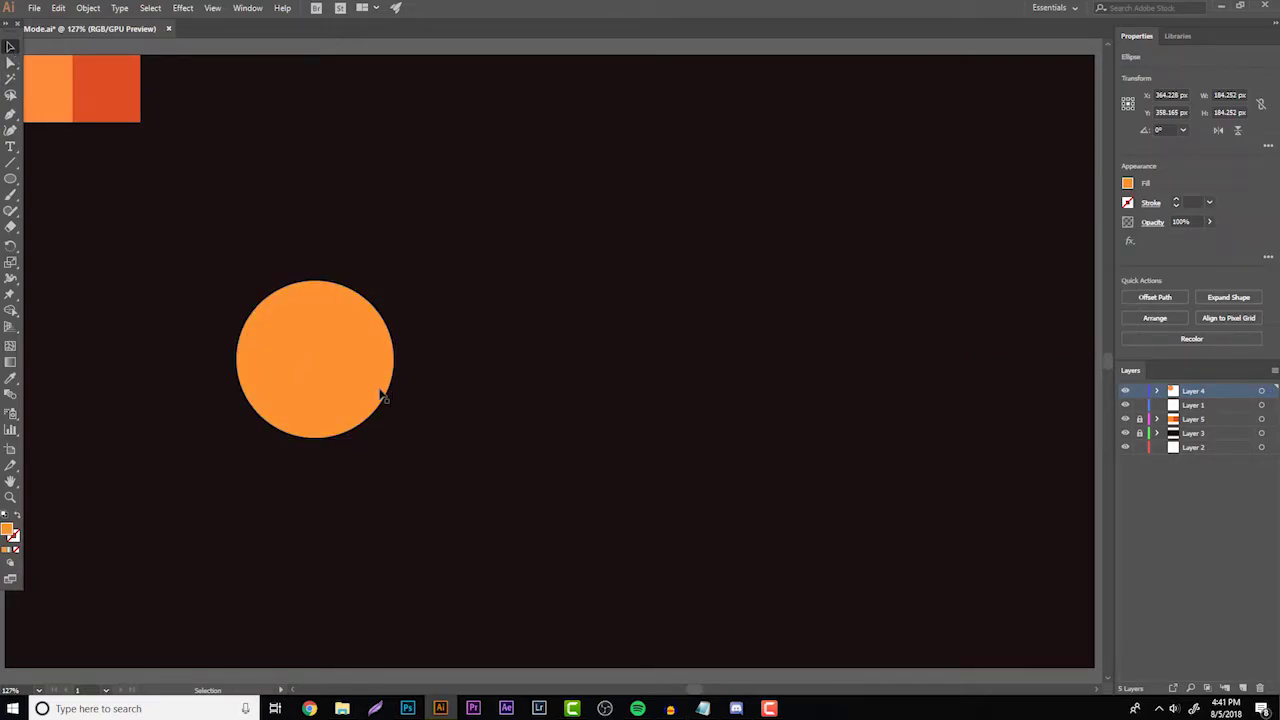
Copy the circle across to the right and give the copy an orange-red fill
{"action": "left_click", "coordinate": [363, 374]}
{"action": "key", "text": "a"}
{"action": "left_click_drag", "start_coordinate": [334, 400], "coordinate": [929, 423]}
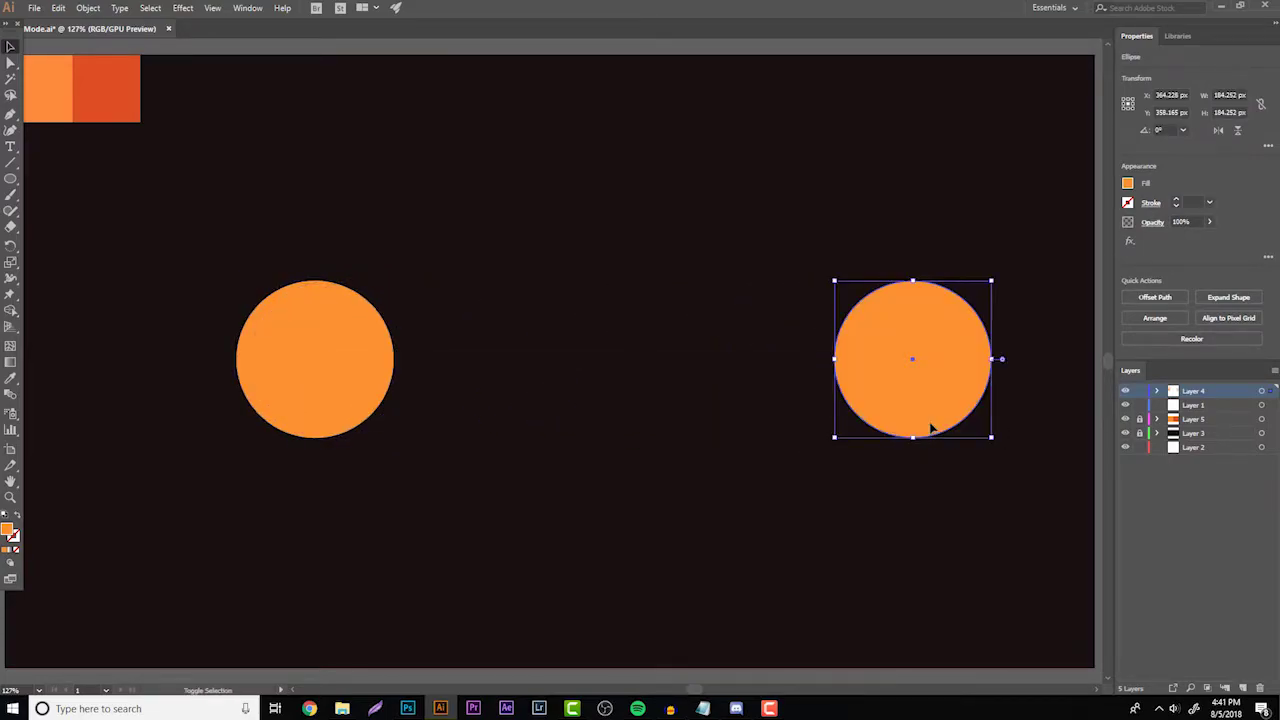
{"action": "left_click", "coordinate": [1128, 183]}
{"action": "left_click", "coordinate": [1094, 232]}
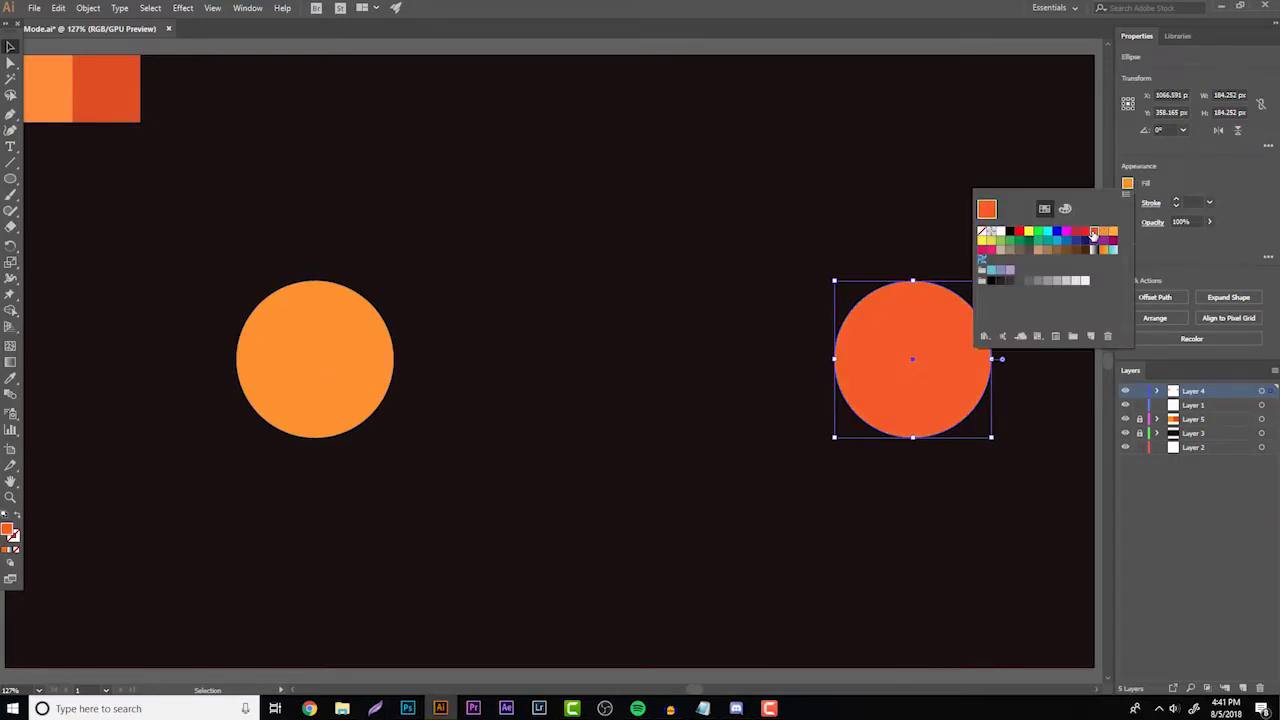
{"action": "left_click", "coordinate": [731, 211]}
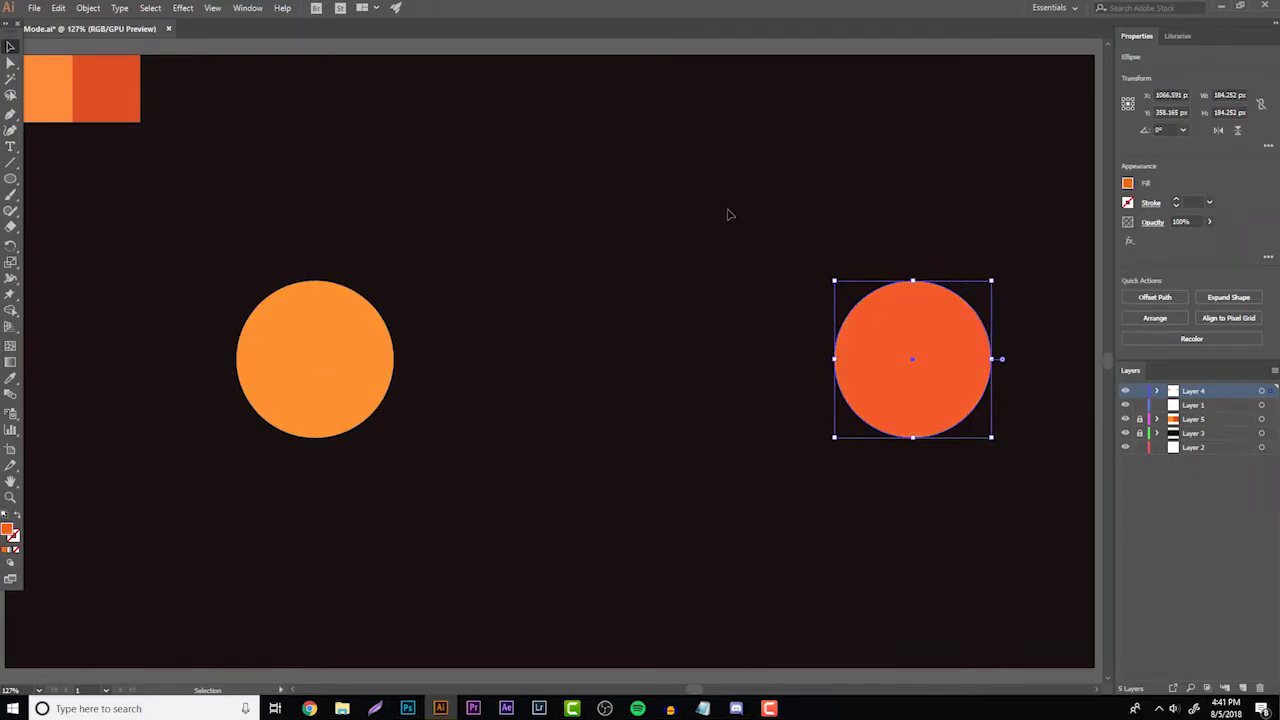
Select the left and right circles and group them together
{"action": "left_click", "coordinate": [329, 357], "text": "shift"}
{"action": "left_click", "coordinate": [78, 9]}
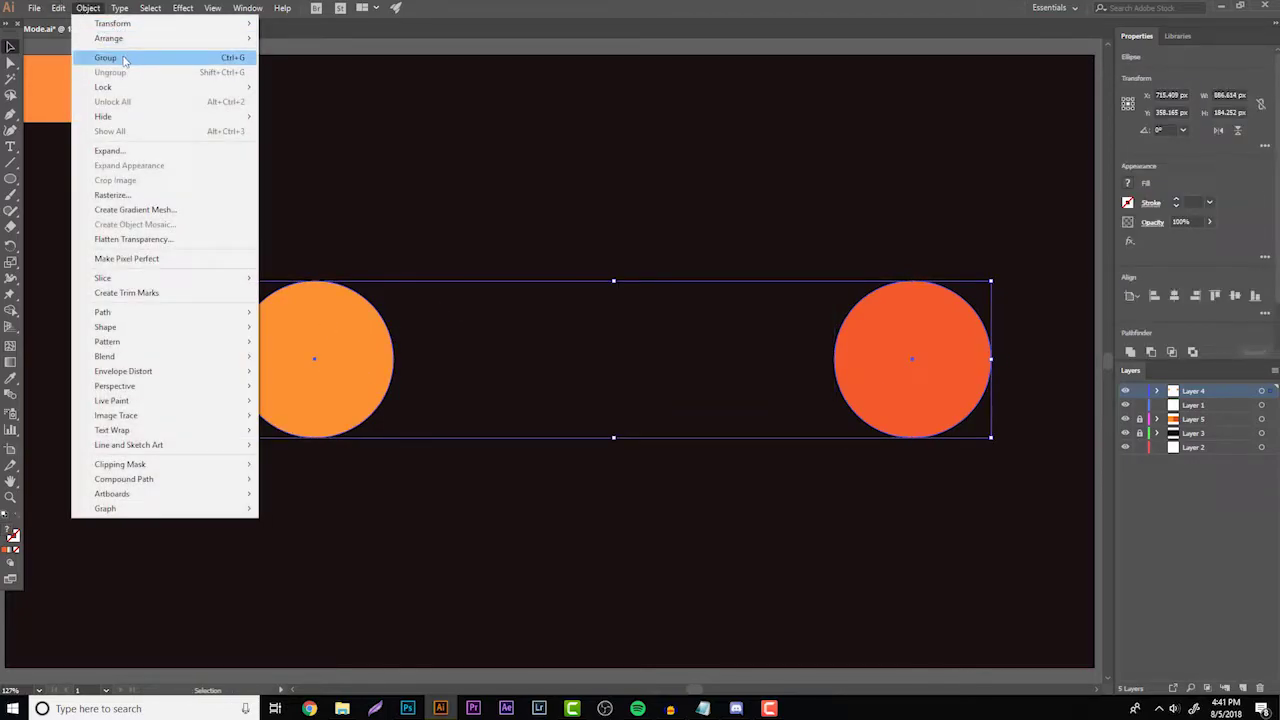
{"action": "left_click", "coordinate": [127, 57]}
Centre the circle group horizontally on the artboard at X 640 px
{"action": "left_click", "coordinate": [247, 9]}
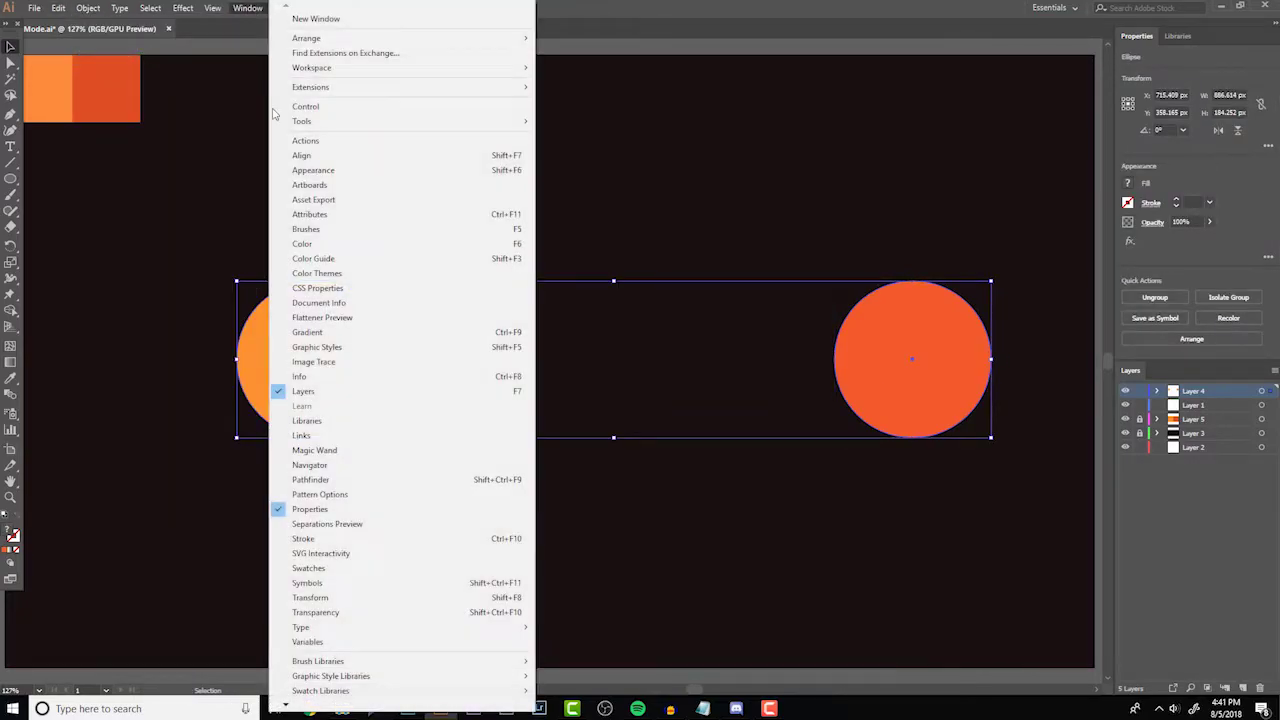
{"action": "left_click", "coordinate": [301, 157]}
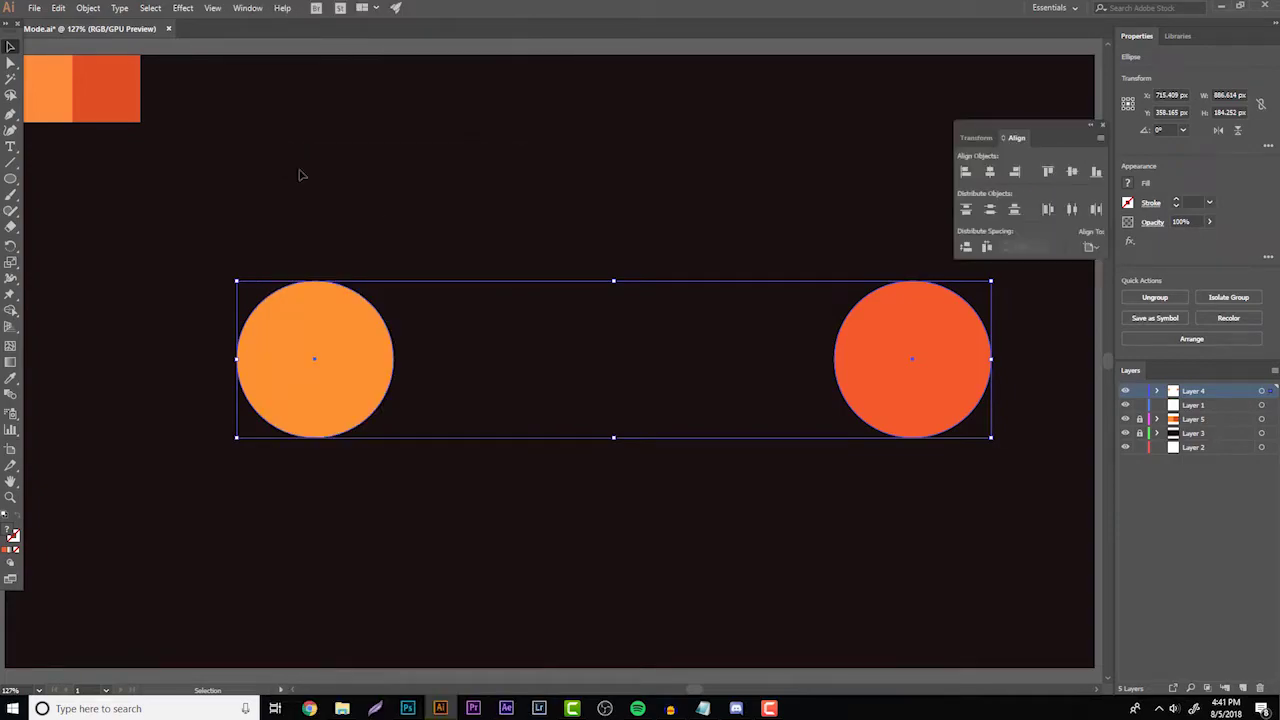
{"action": "left_click", "coordinate": [991, 174]}
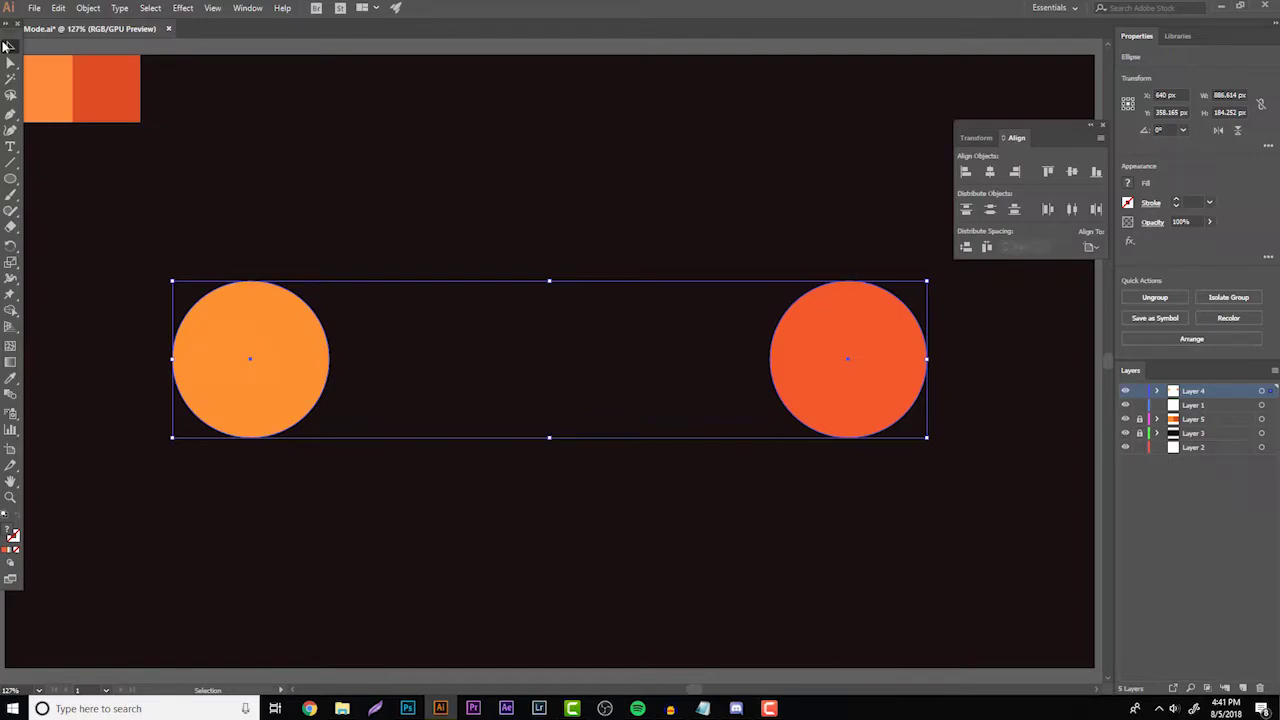
{"action": "left_click", "coordinate": [415, 151]}
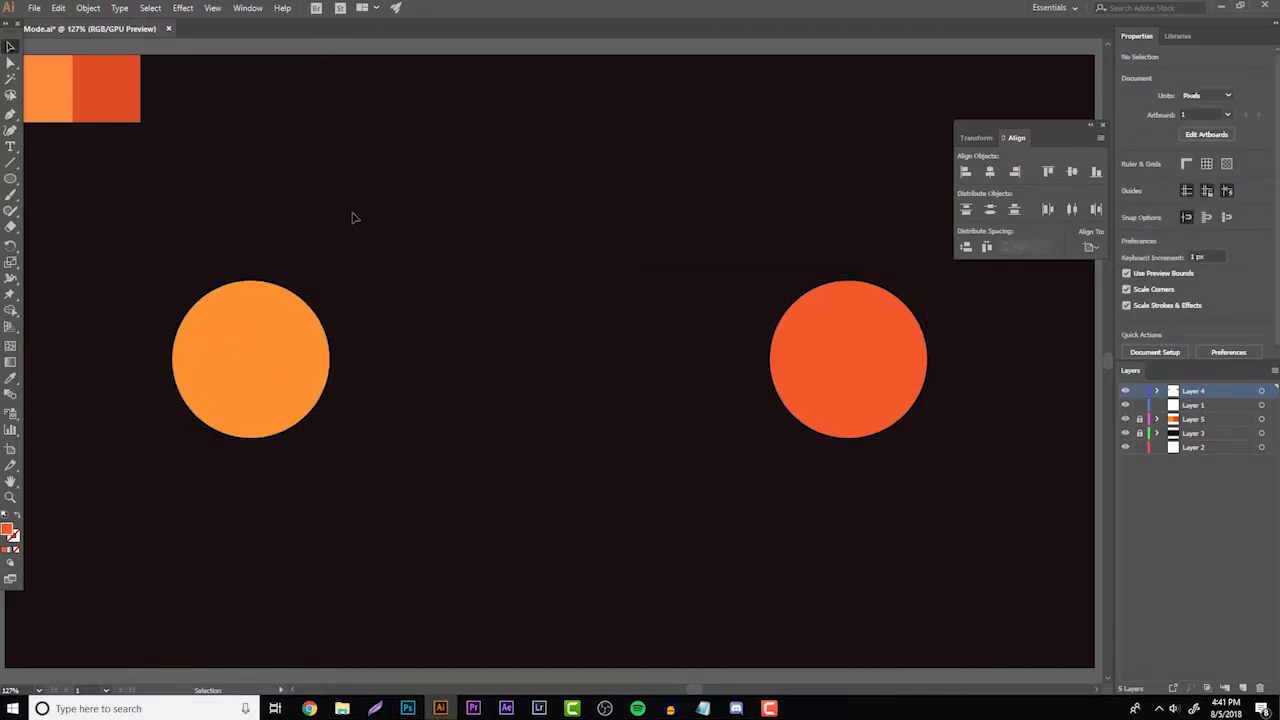
{"action": "left_click", "coordinate": [246, 334]}
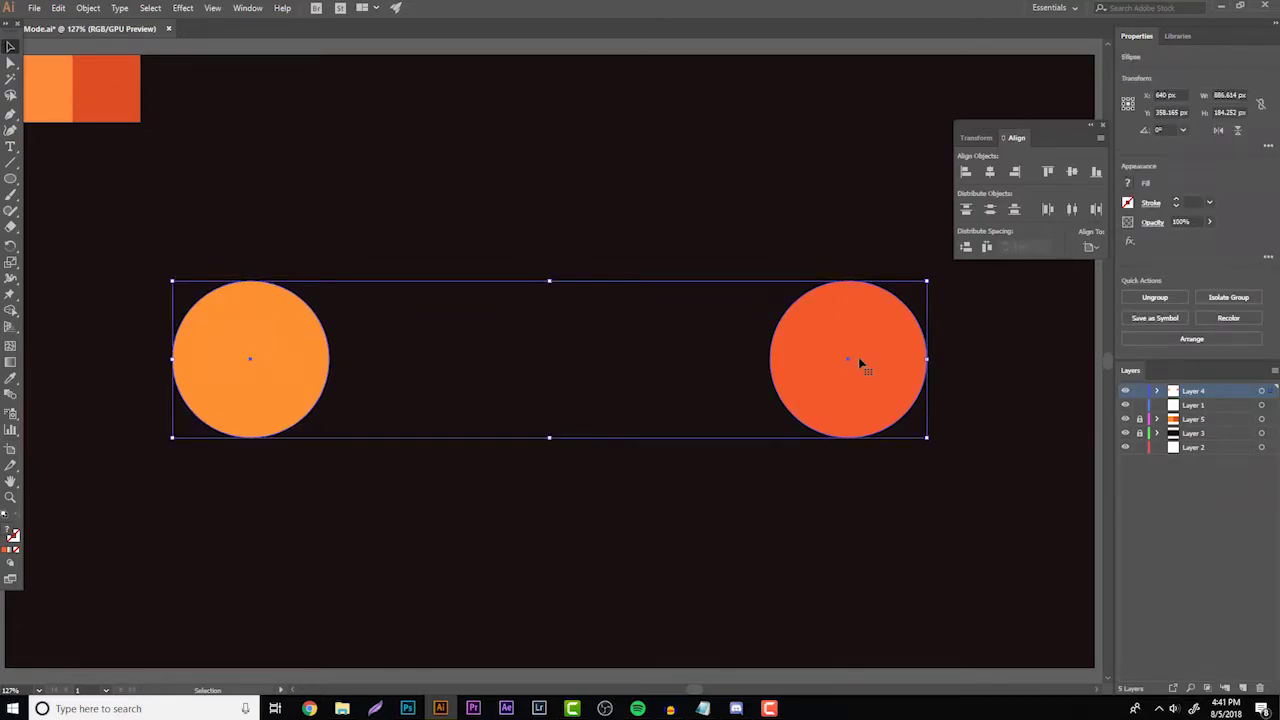
In Blend Options, set Spacing to Specified Steps and select the step-count field
{"action": "left_click", "coordinate": [87, 8]}
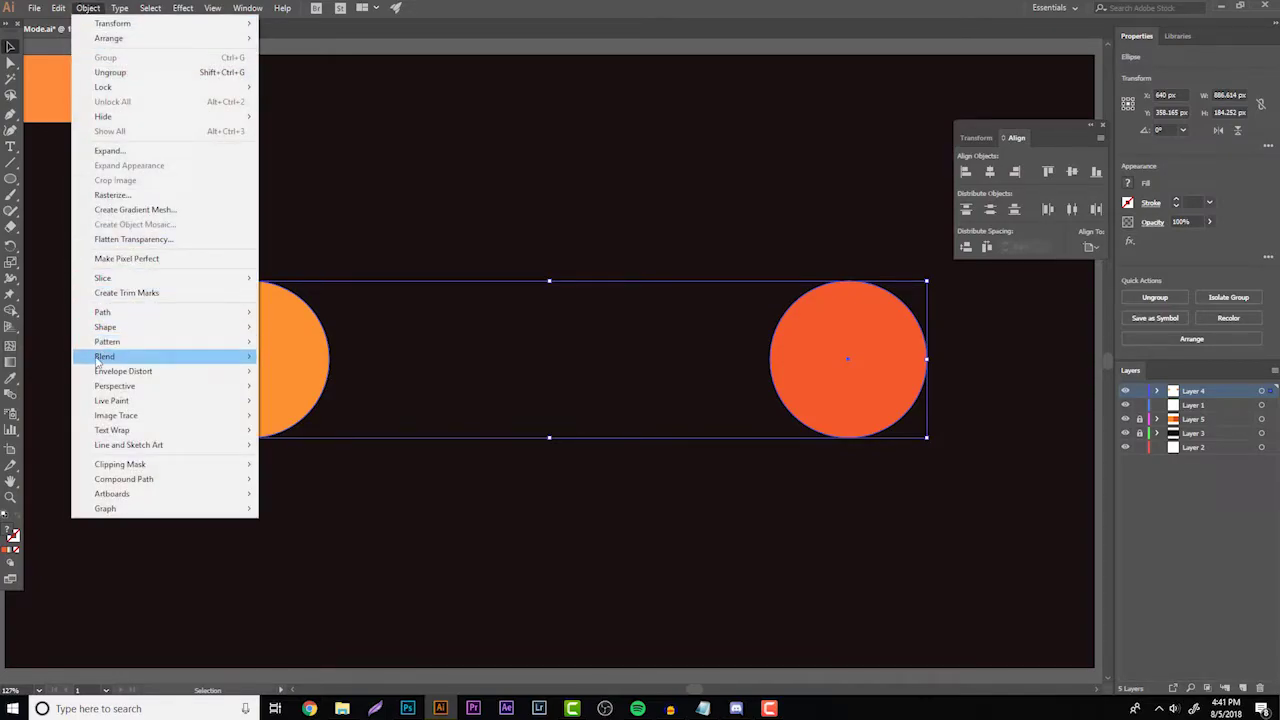
{"action": "mouse_move", "coordinate": [100, 358]}
{"action": "left_click", "coordinate": [300, 390]}
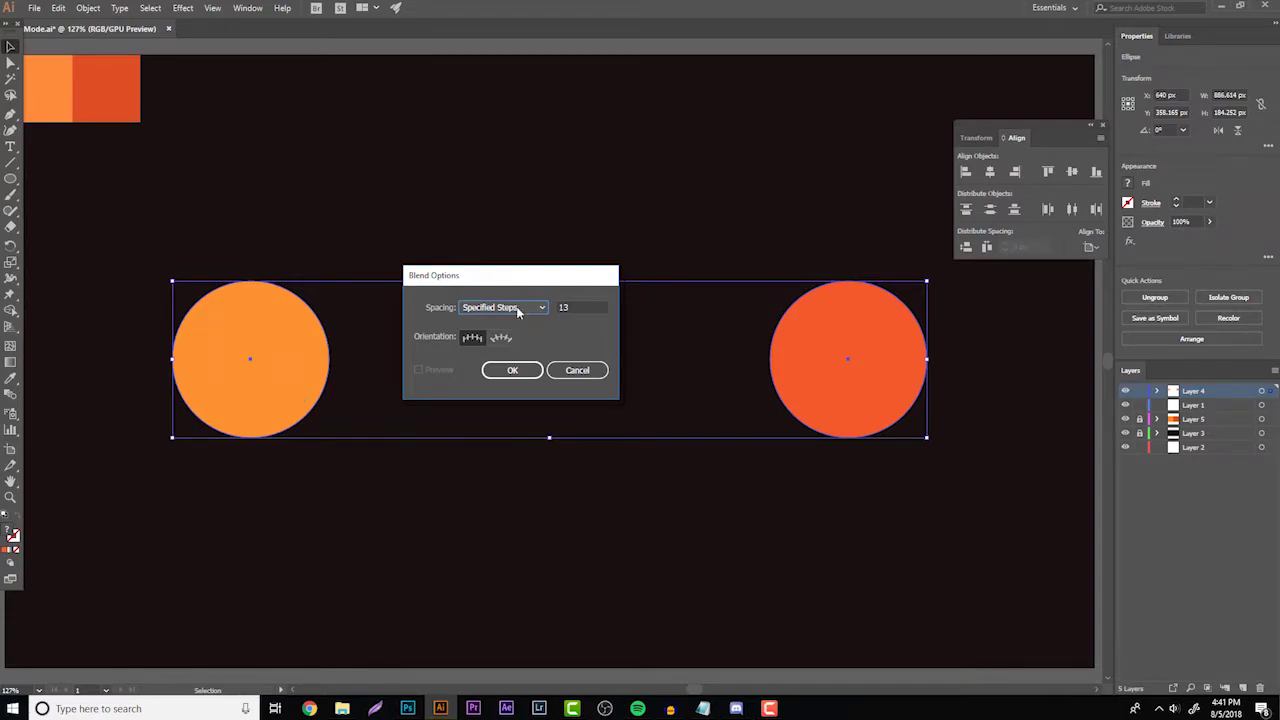
{"action": "scroll", "coordinate": [517, 312], "scroll_direction": "up", "scroll_amount": 1}
{"action": "left_click", "coordinate": [517, 312]}
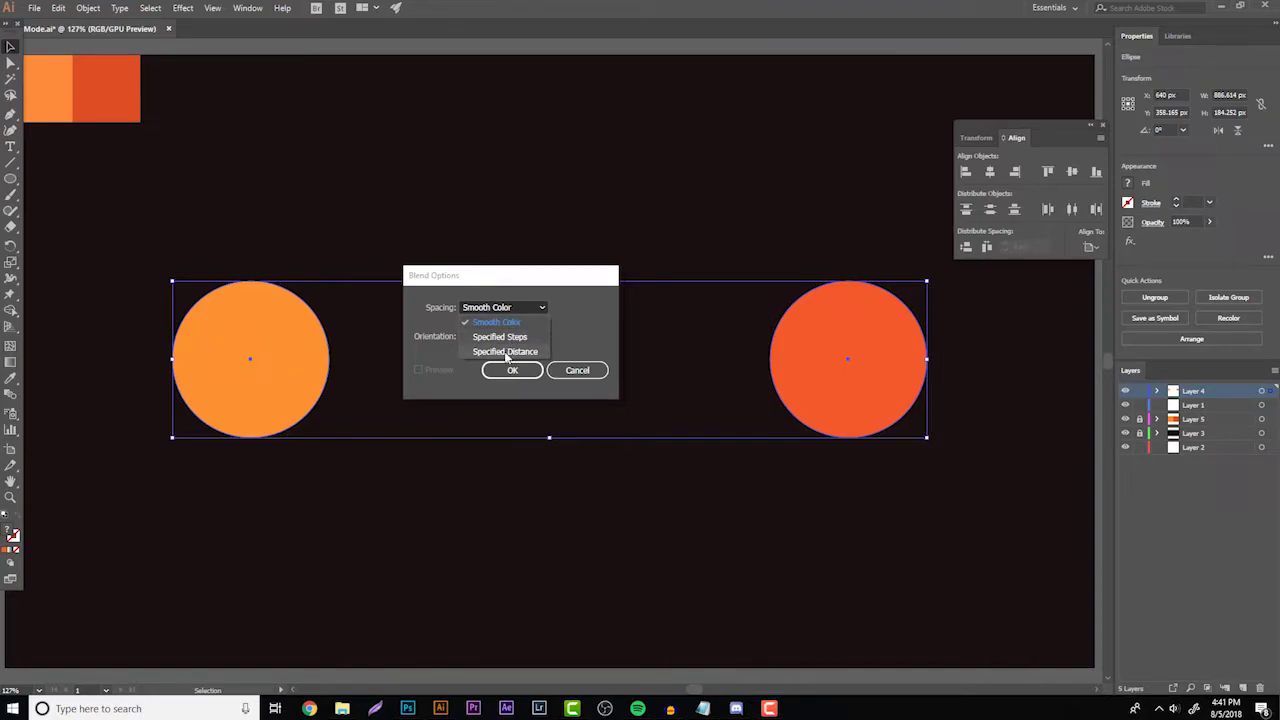
{"action": "left_click", "coordinate": [510, 337]}
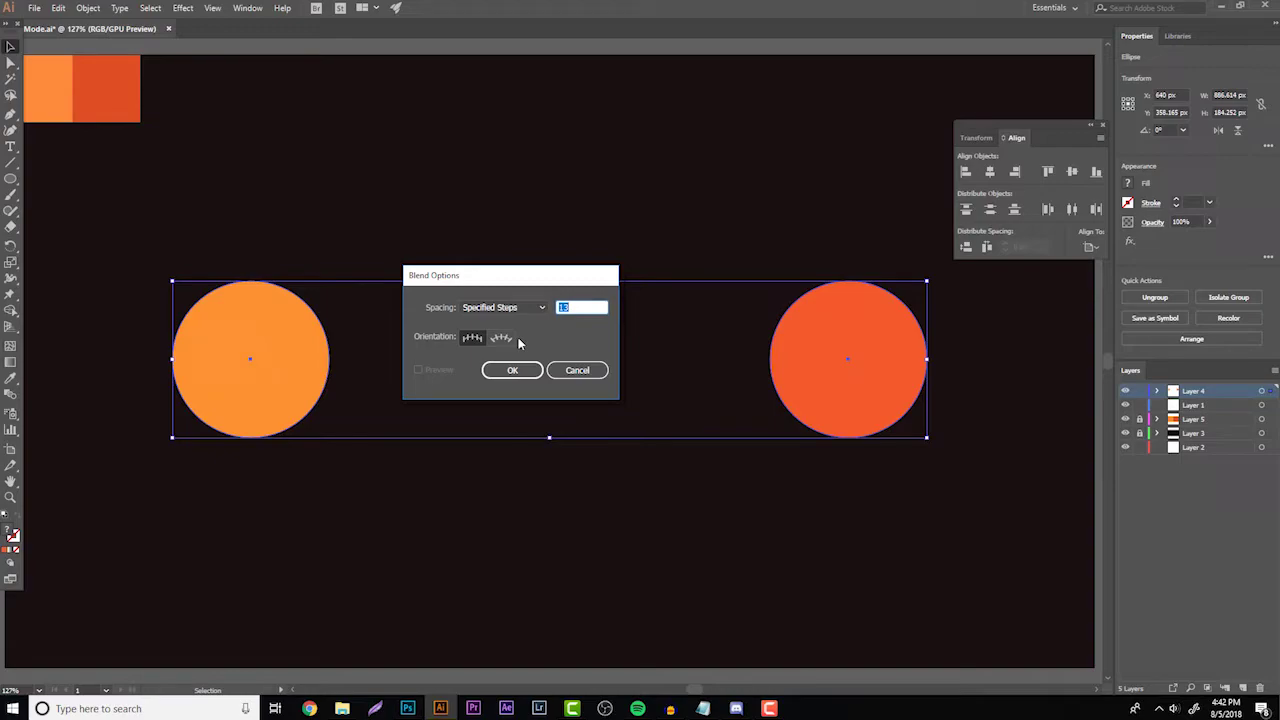
{"action": "double_click", "coordinate": [603, 307]}
Confirm 3 steps and make the blend, giving five circles from light orange to orange-red
{"action": "type", "text": "3"}
{"action": "left_click", "coordinate": [513, 370]}
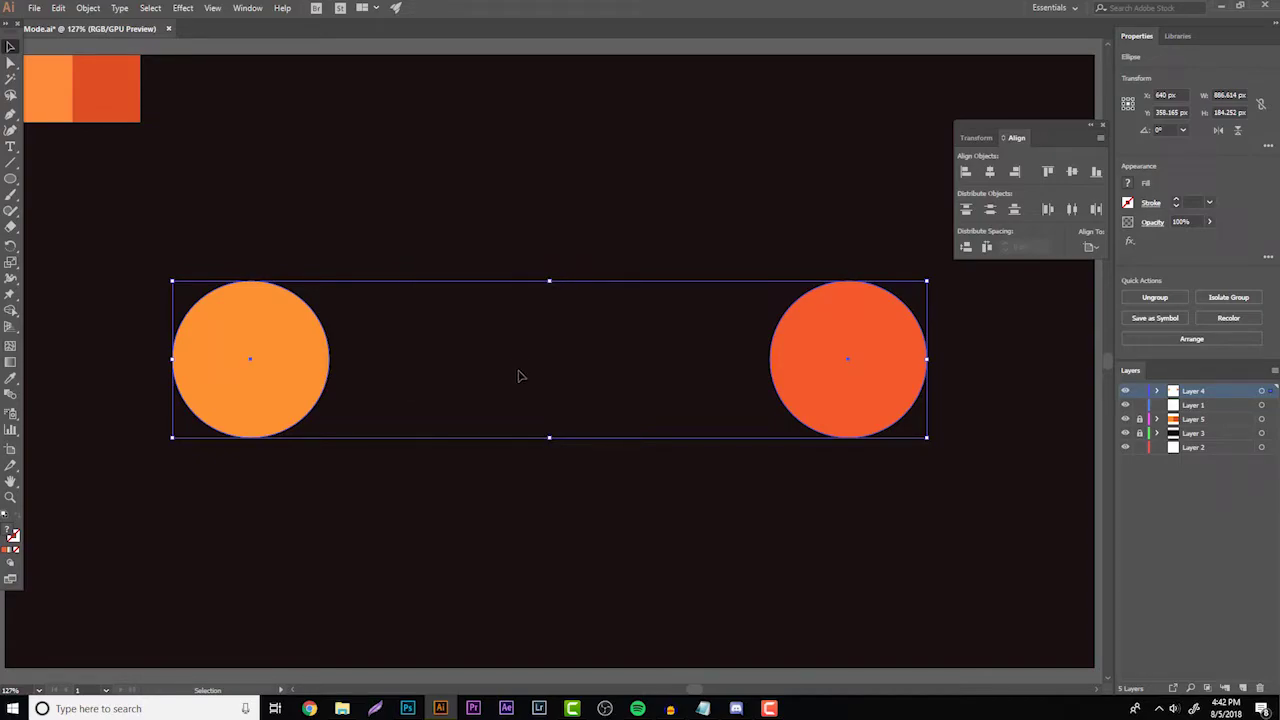
{"action": "left_click", "coordinate": [89, 7]}
{"action": "mouse_move", "coordinate": [204, 358]}
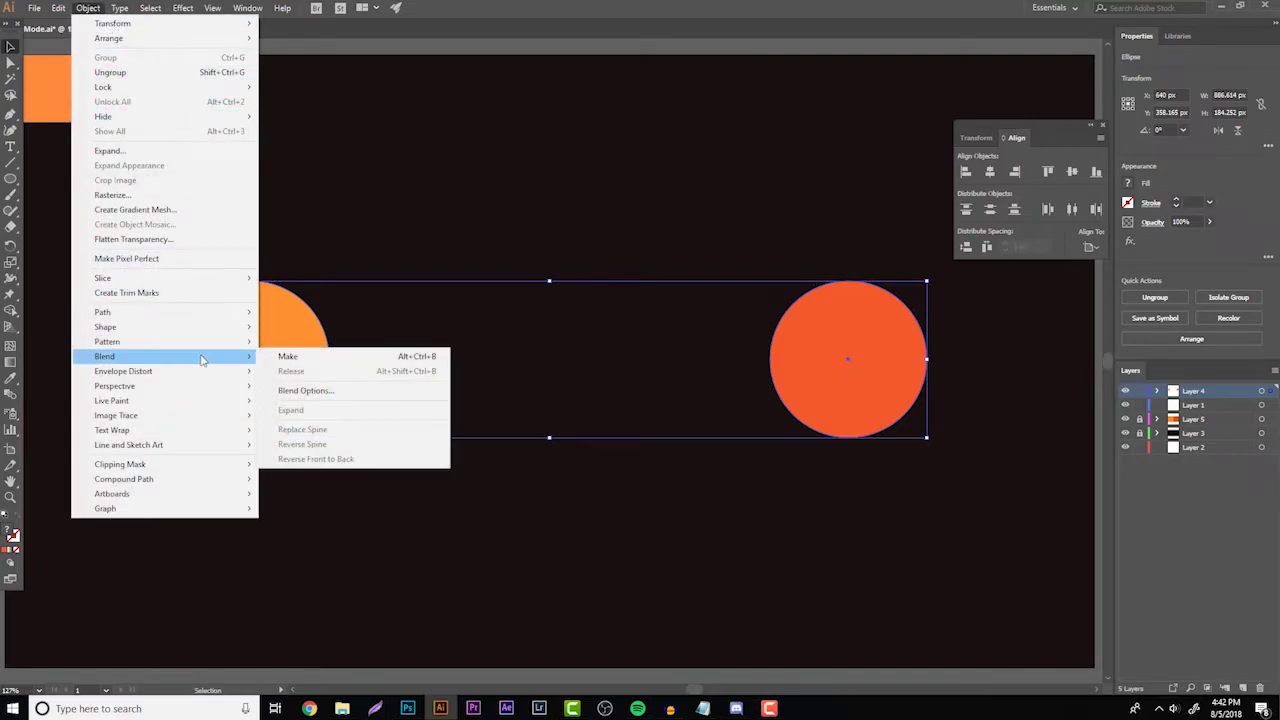
{"action": "left_click", "coordinate": [319, 358]}
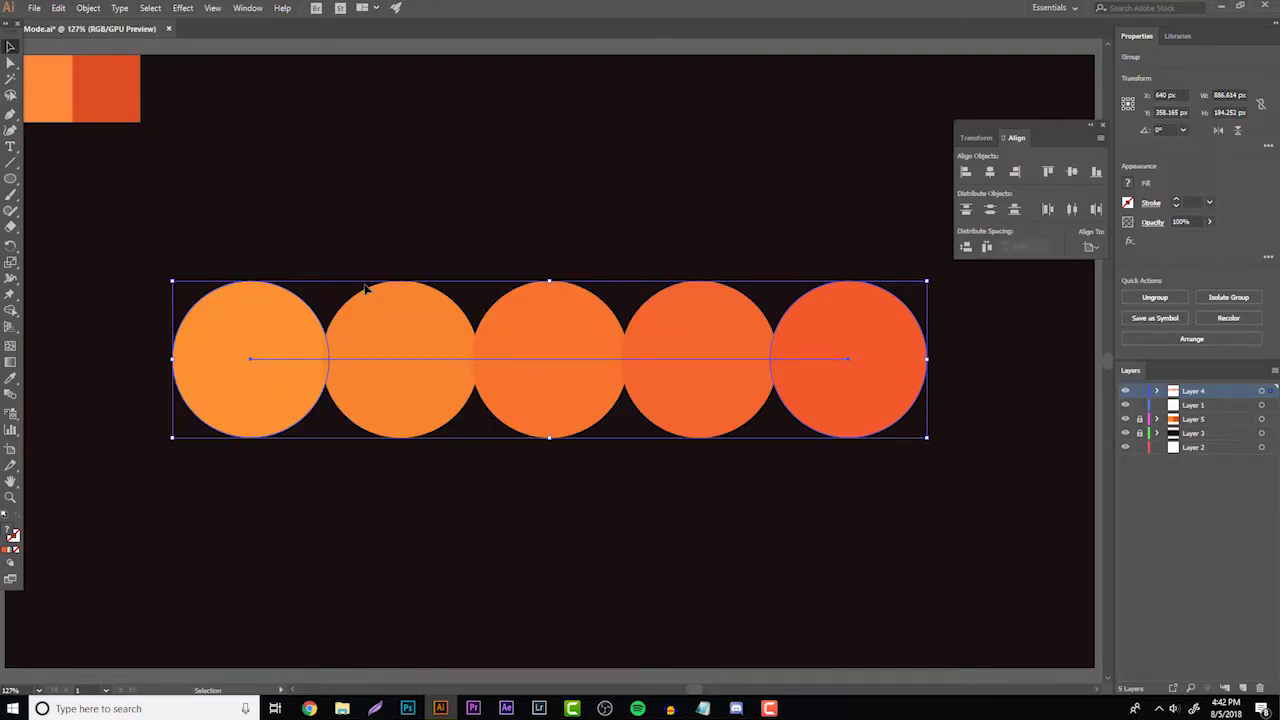
{"action": "left_click", "coordinate": [397, 245]}
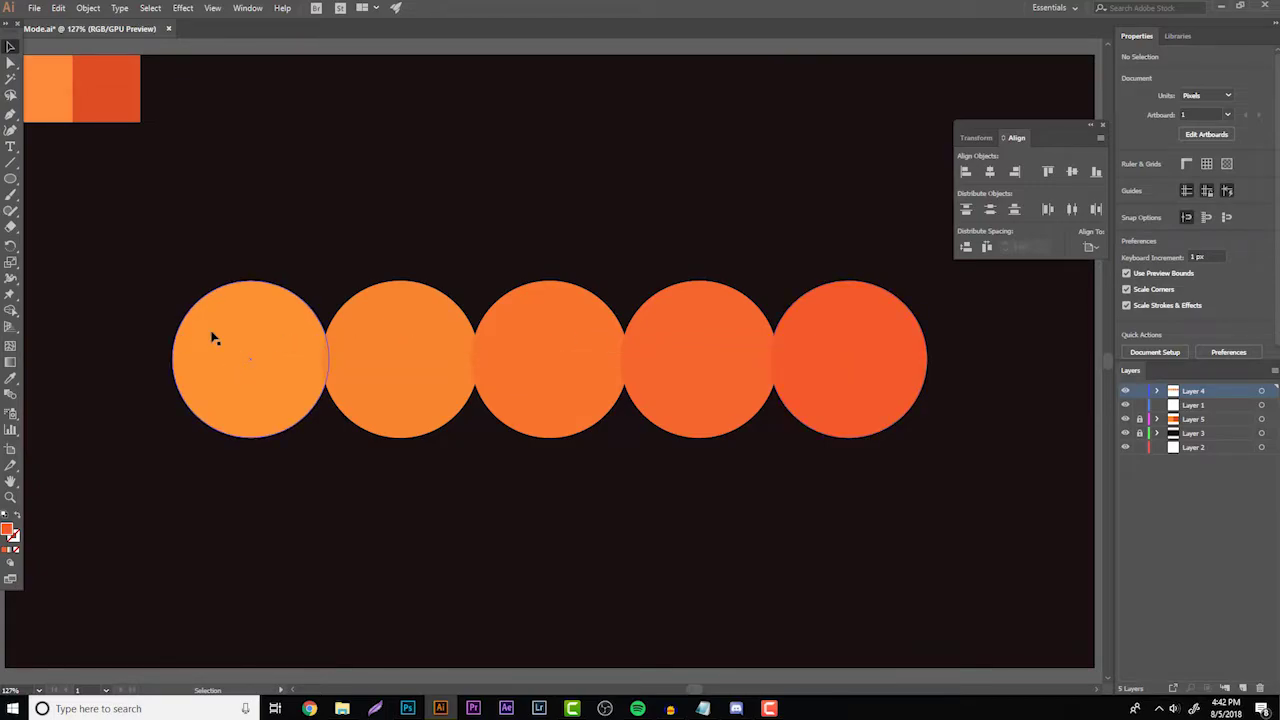
{"action": "left_click", "coordinate": [703, 361]}
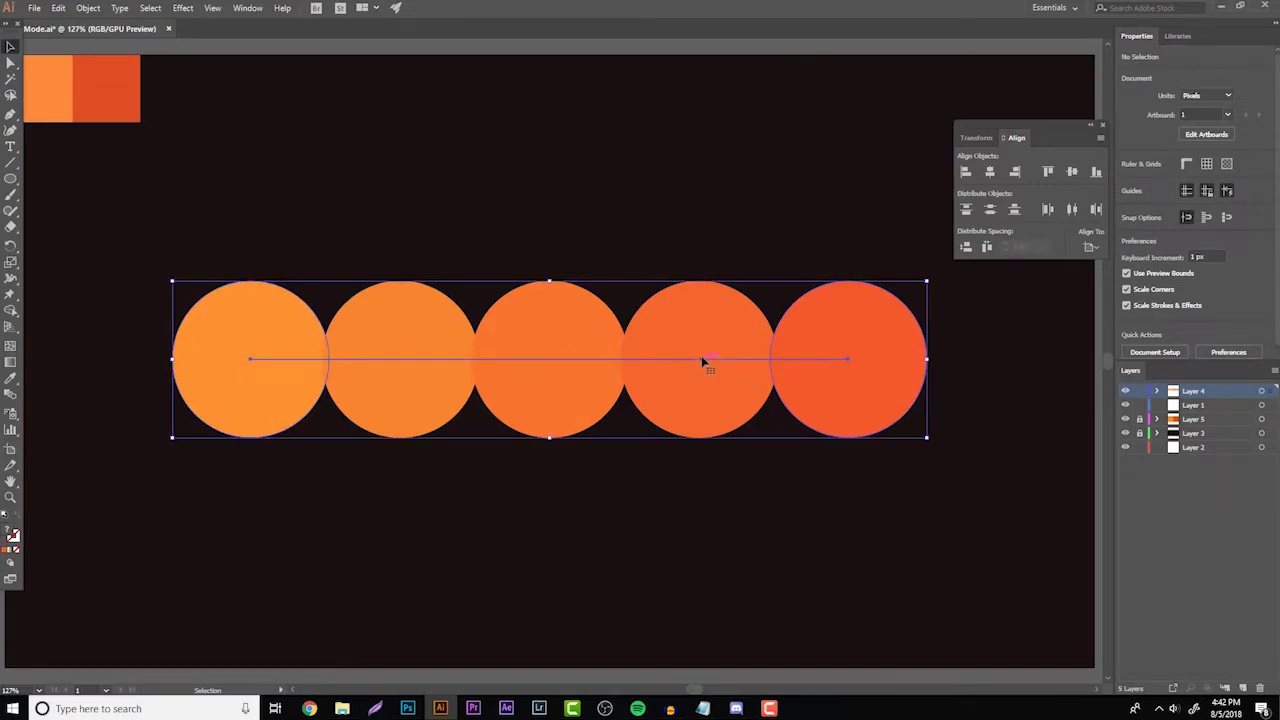
Change the blend to 12 specified steps and check the result
{"action": "left_click", "coordinate": [89, 8]}
{"action": "mouse_move", "coordinate": [186, 364]}
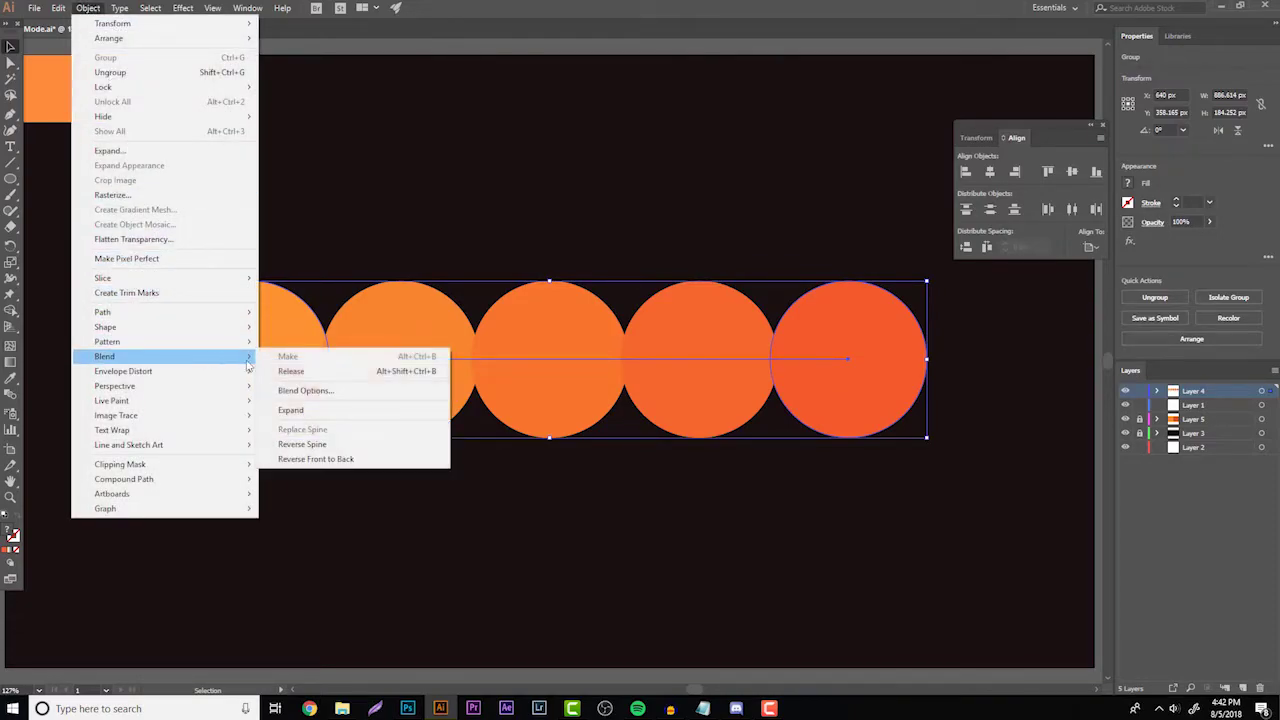
{"action": "left_click", "coordinate": [328, 391]}
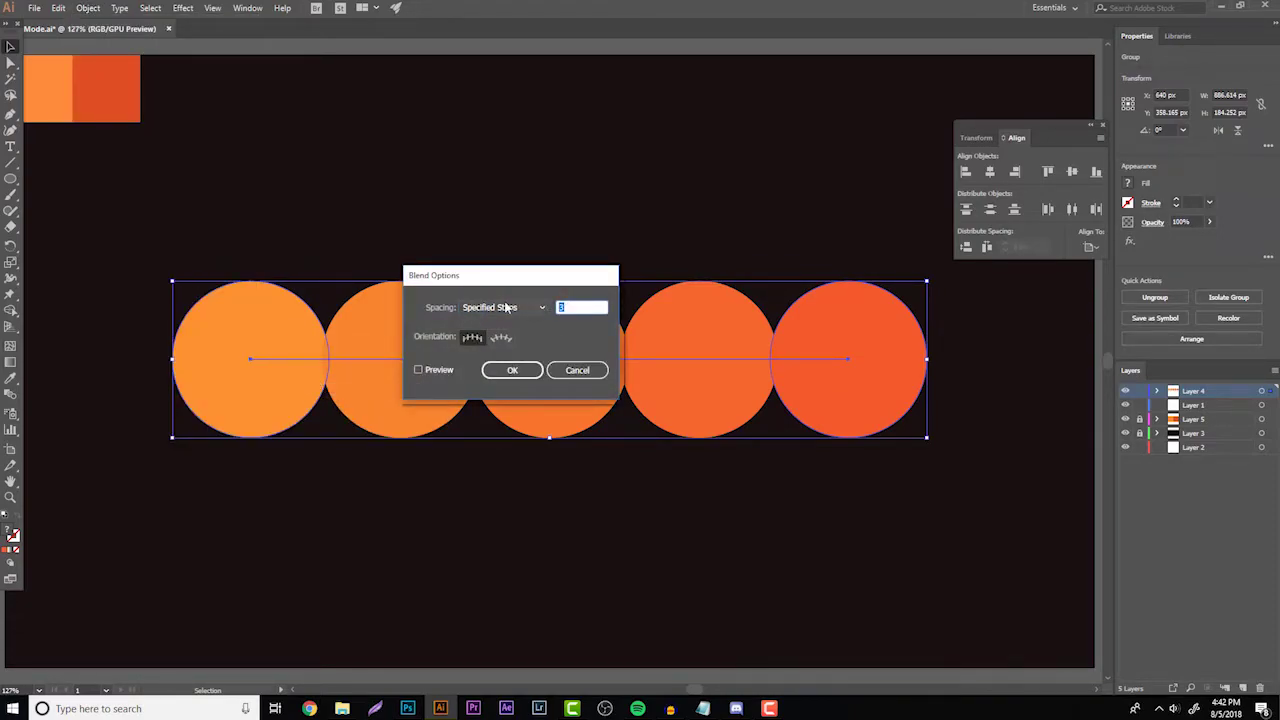
{"action": "type", "text": "12"}
{"action": "key", "text": "Return"}
{"action": "left_click", "coordinate": [491, 206]}
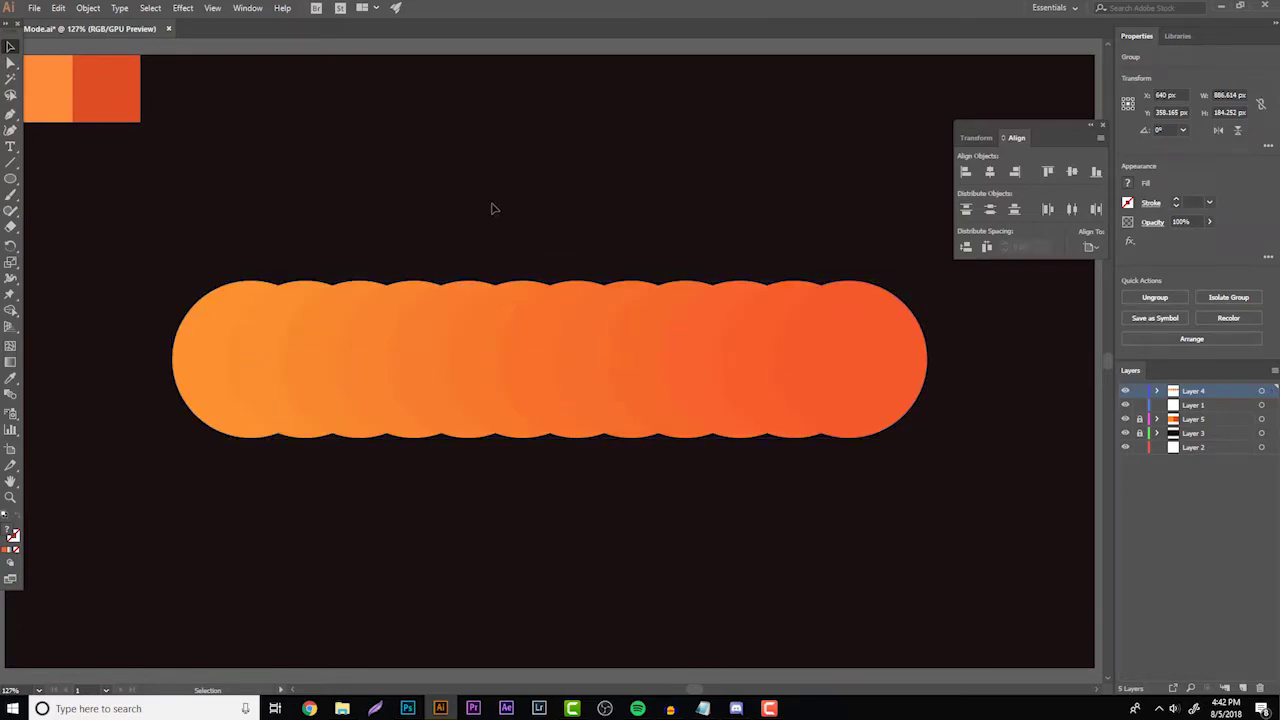
{"action": "left_click", "coordinate": [462, 341]}
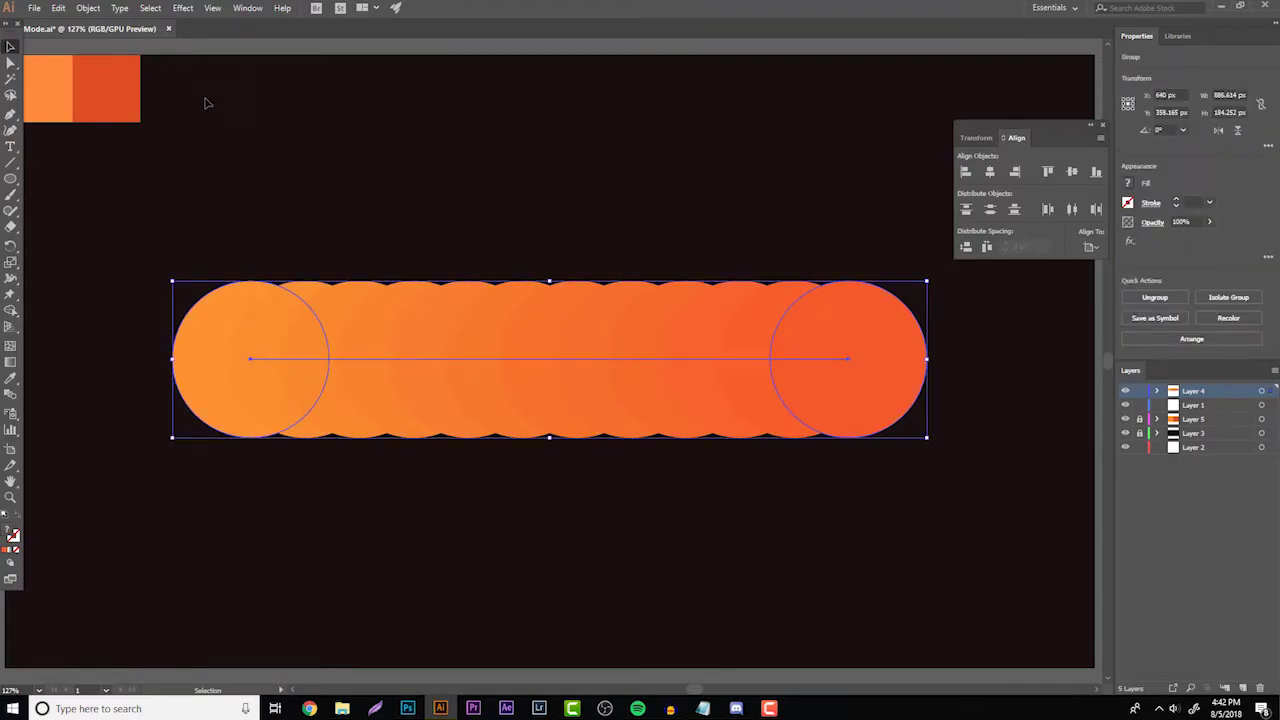
Raise the blend to 50 steps, merging the circles into a smooth capsule
{"action": "left_click", "coordinate": [88, 8]}
{"action": "mouse_move", "coordinate": [191, 362]}
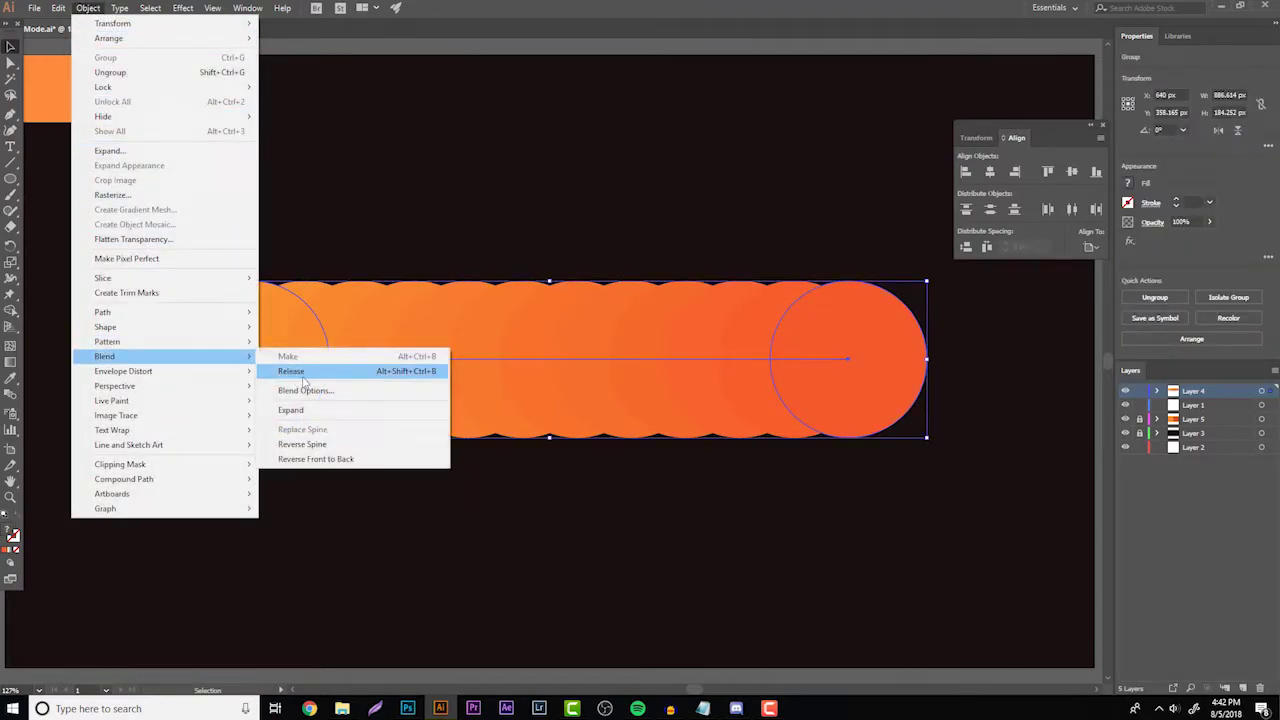
{"action": "left_click", "coordinate": [372, 387]}
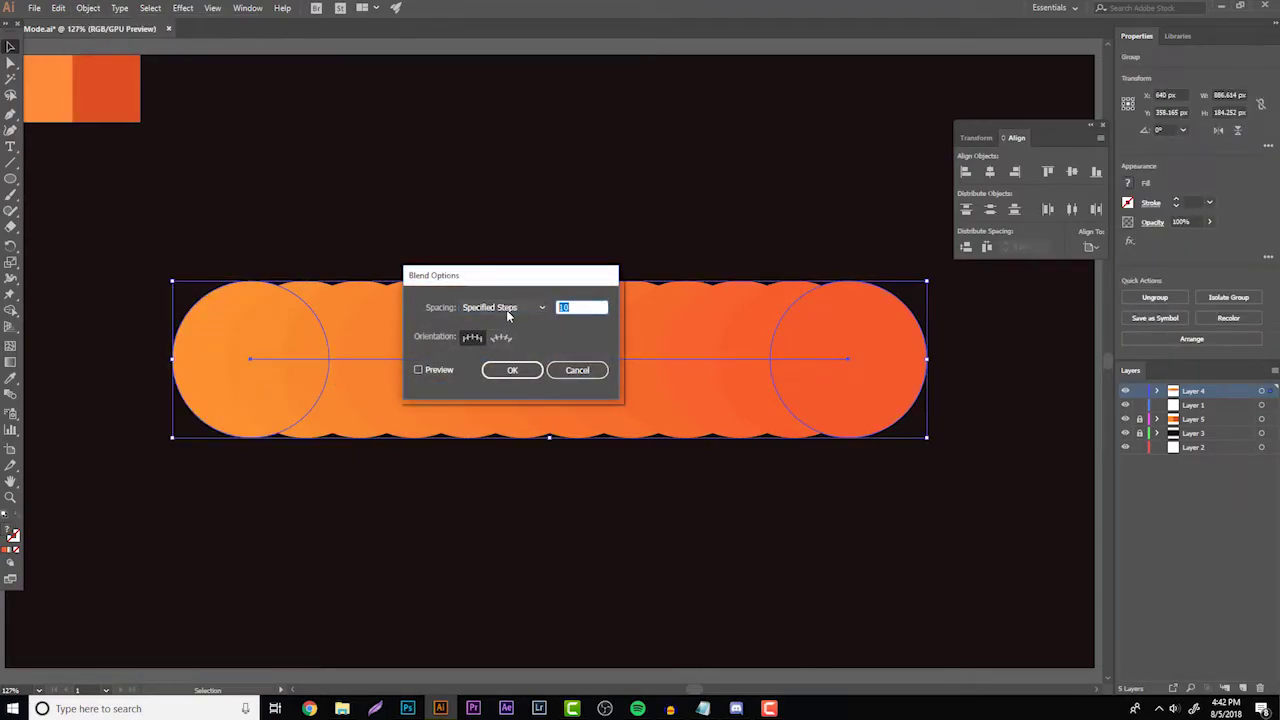
{"action": "type", "text": "50"}
{"action": "left_click", "coordinate": [512, 370]}
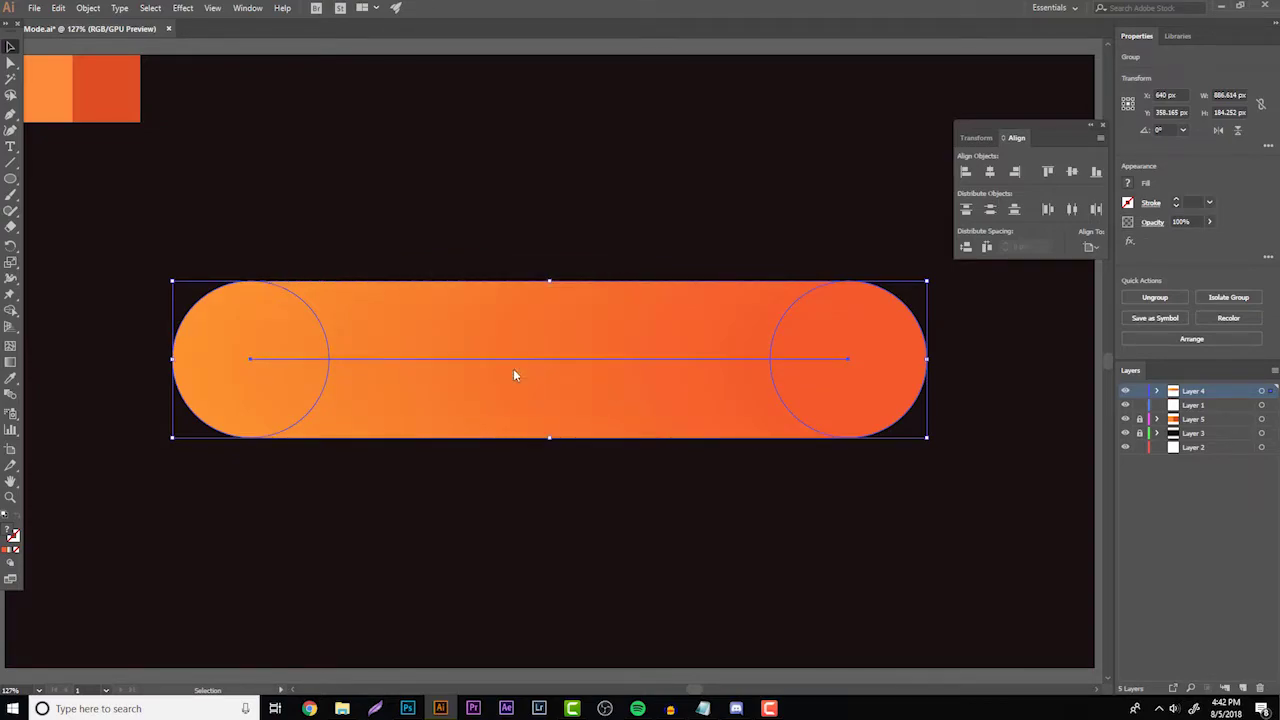
{"action": "left_click", "coordinate": [517, 249]}
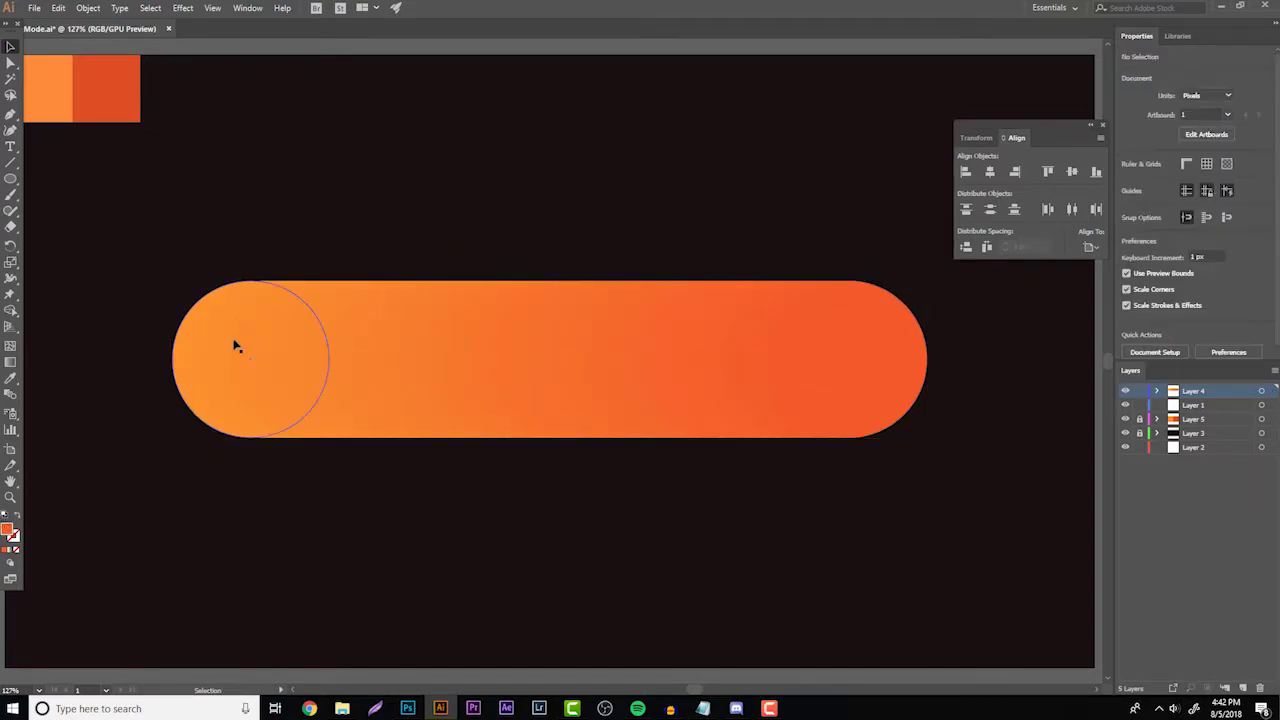
Delete the blend and make a new unfilled circle with a 3 pt orange outline
{"action": "left_click", "coordinate": [424, 378]}
{"action": "key", "text": "Delete"}
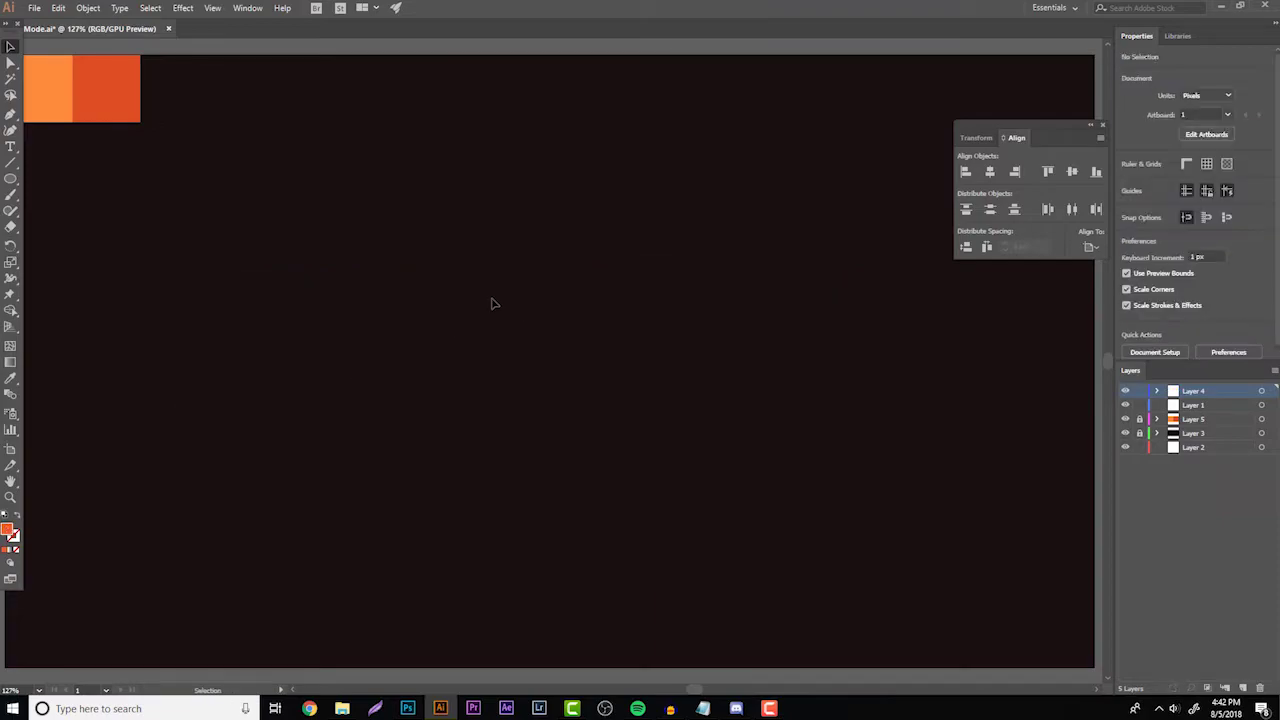
{"action": "left_click", "coordinate": [10, 179]}
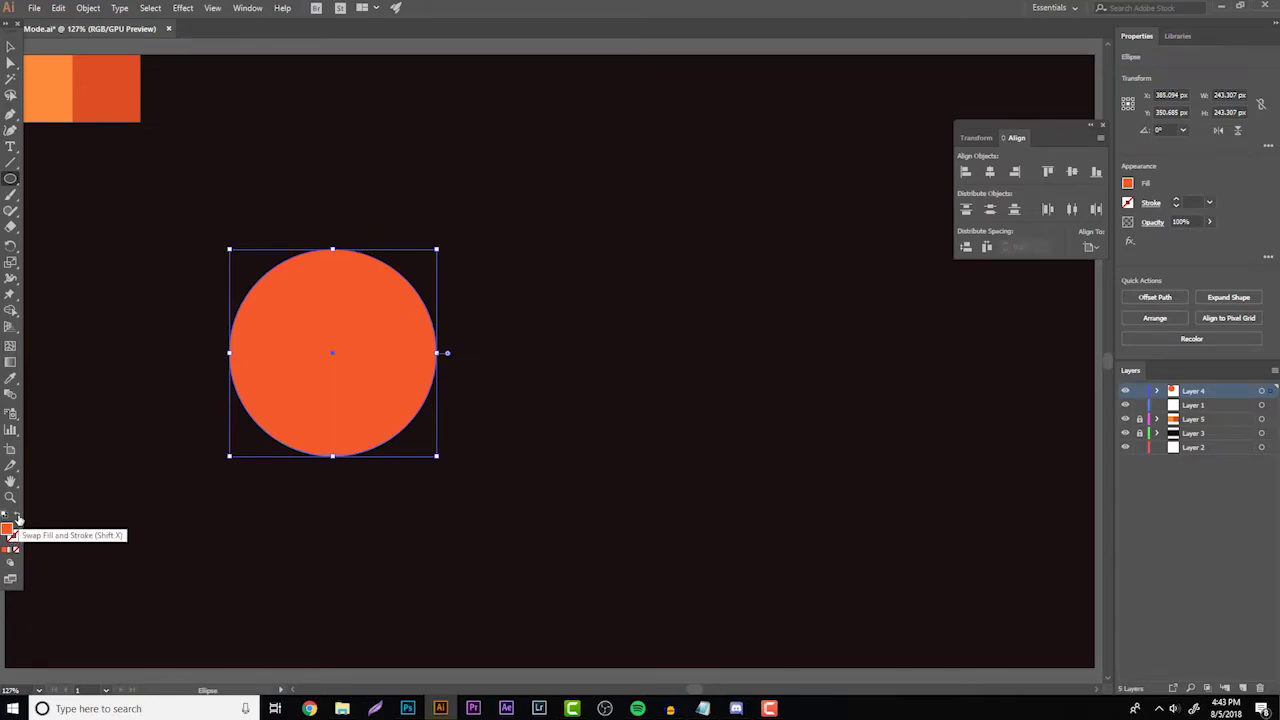
{"action": "left_click", "coordinate": [19, 519]}
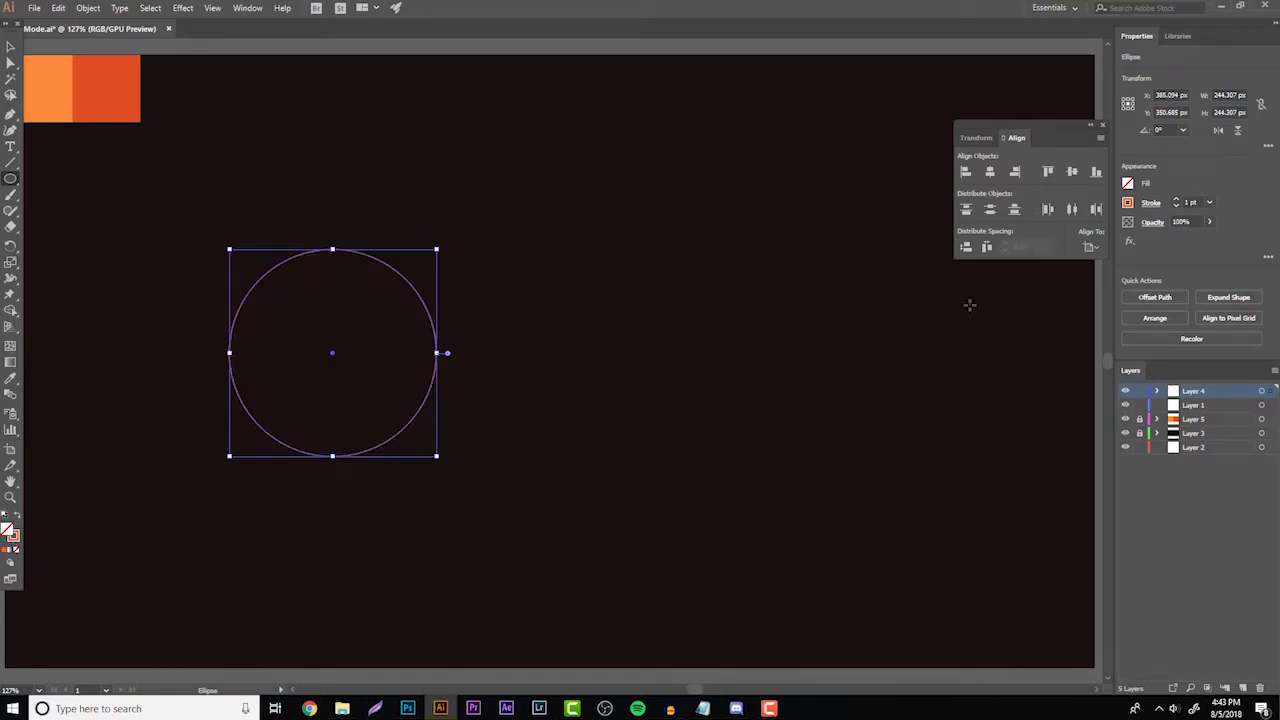
{"action": "left_click", "coordinate": [1177, 198]}
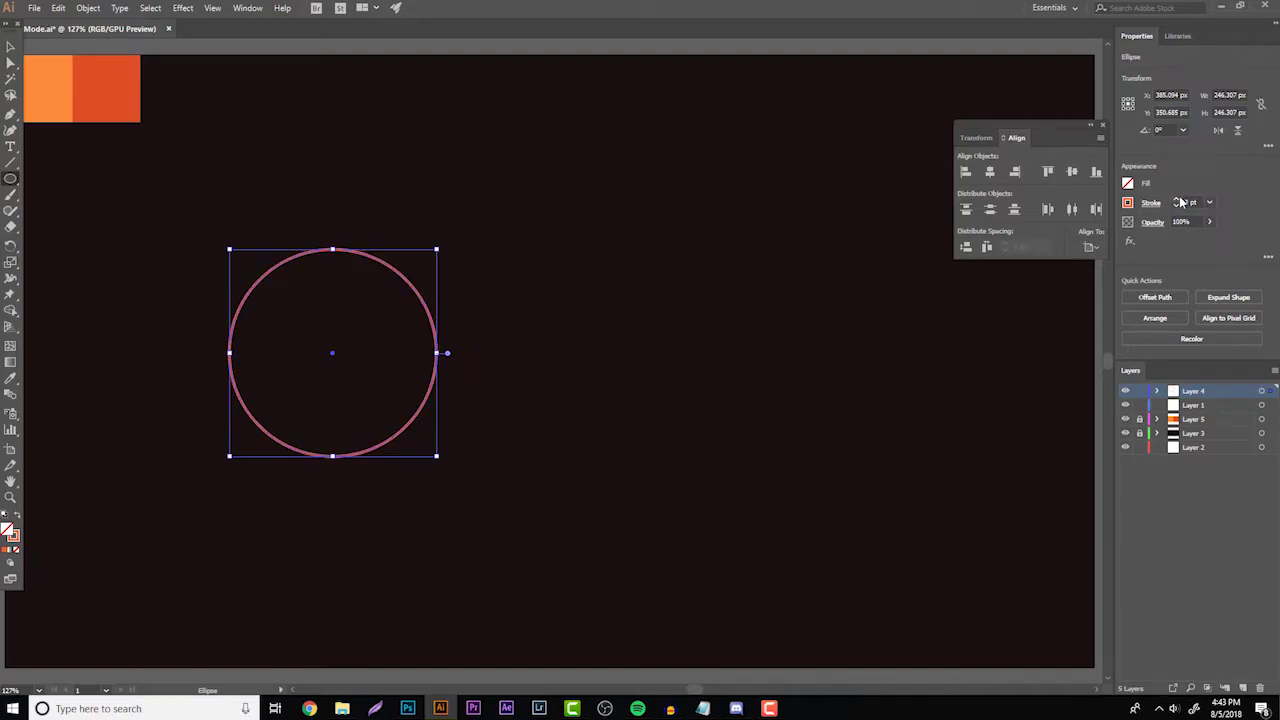
Duplicate the outline circle about 531 px right and give the left one a lighter peach stroke
{"action": "key", "text": "v"}
{"action": "left_click", "coordinate": [185, 216]}
{"action": "left_click", "coordinate": [284, 267]}
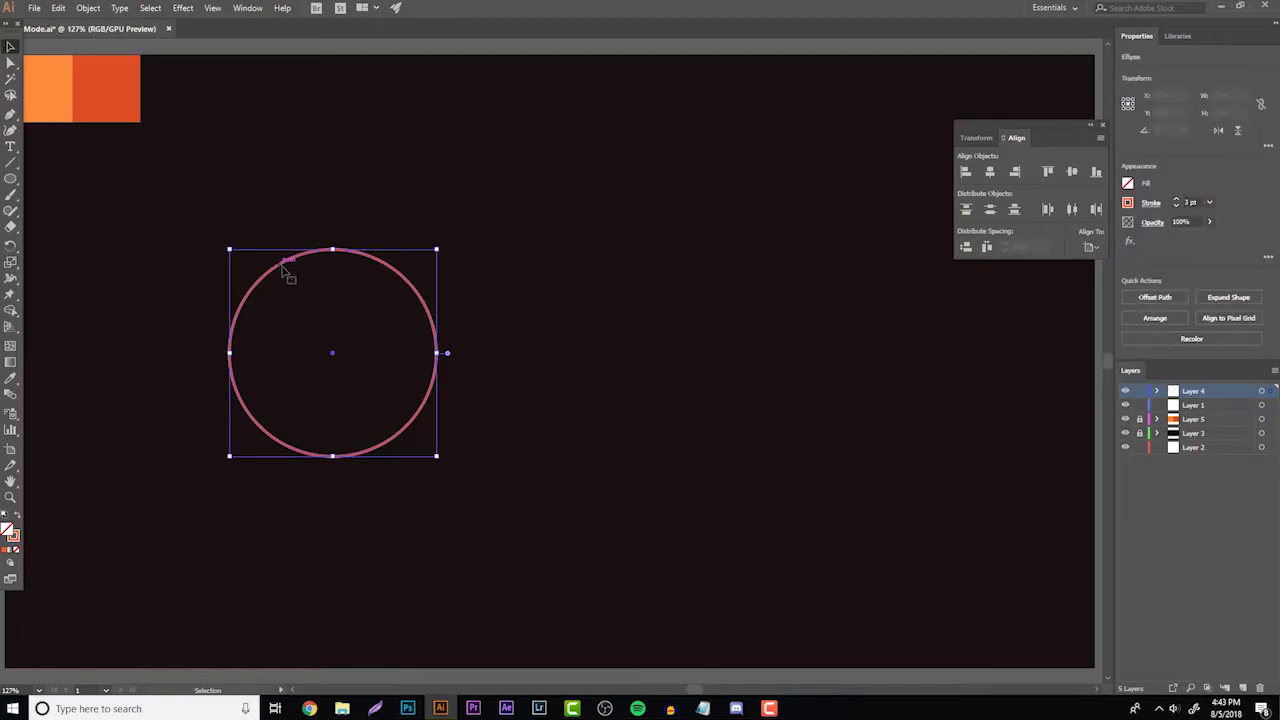
{"action": "left_click", "coordinate": [284, 267]}
{"action": "left_click_drag", "start_coordinate": [285, 269], "coordinate": [909, 287]}
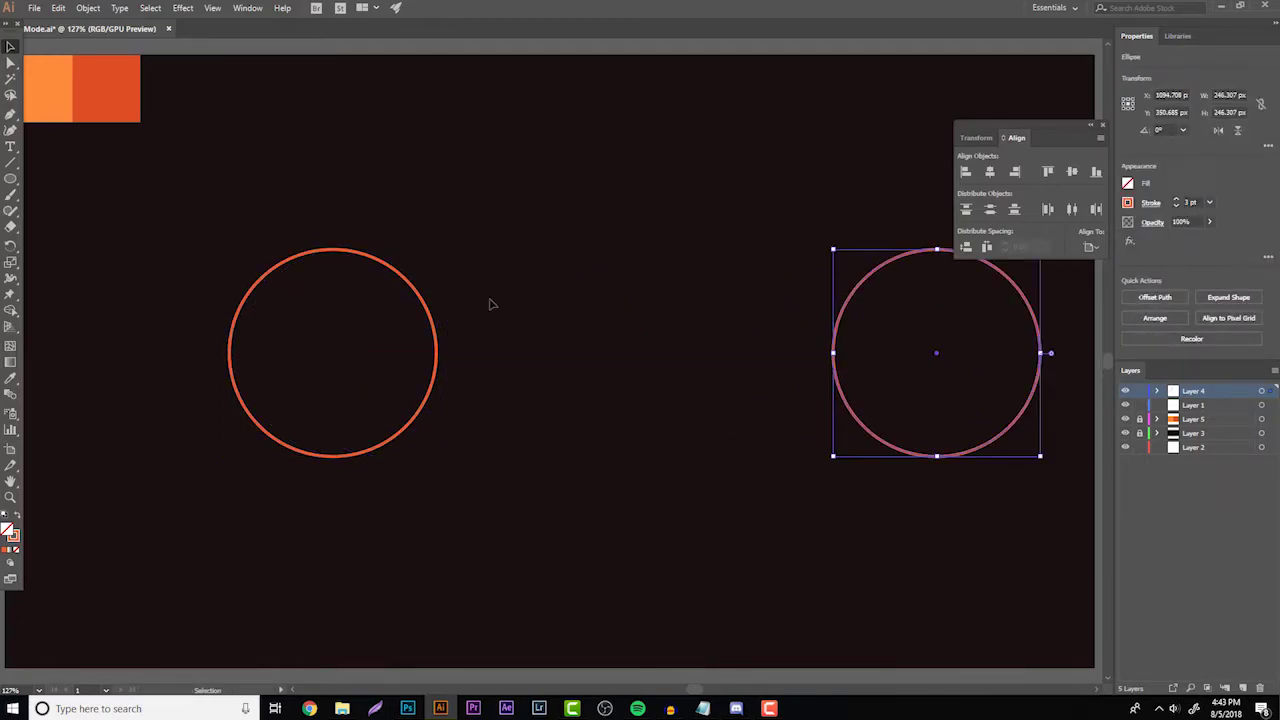
{"action": "left_click", "coordinate": [683, 258]}
{"action": "left_click", "coordinate": [434, 323]}
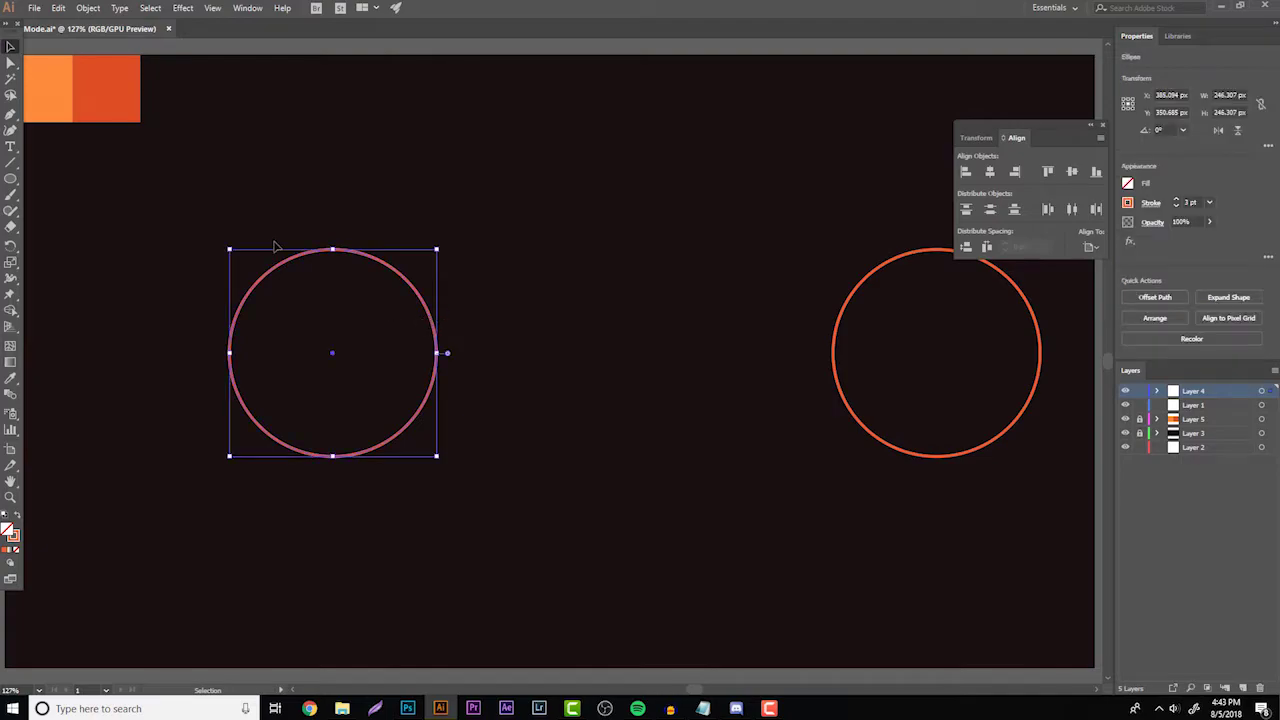
{"action": "left_click", "coordinate": [1128, 203]}
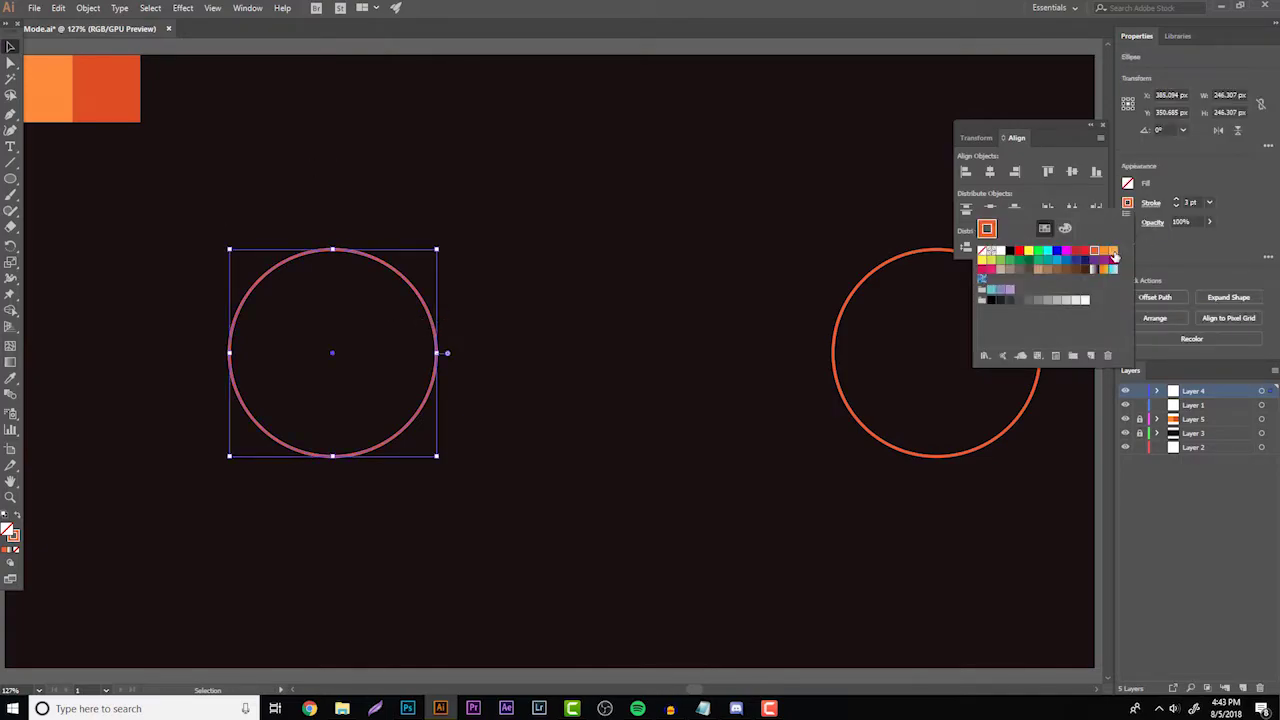
{"action": "left_click", "coordinate": [1113, 252]}
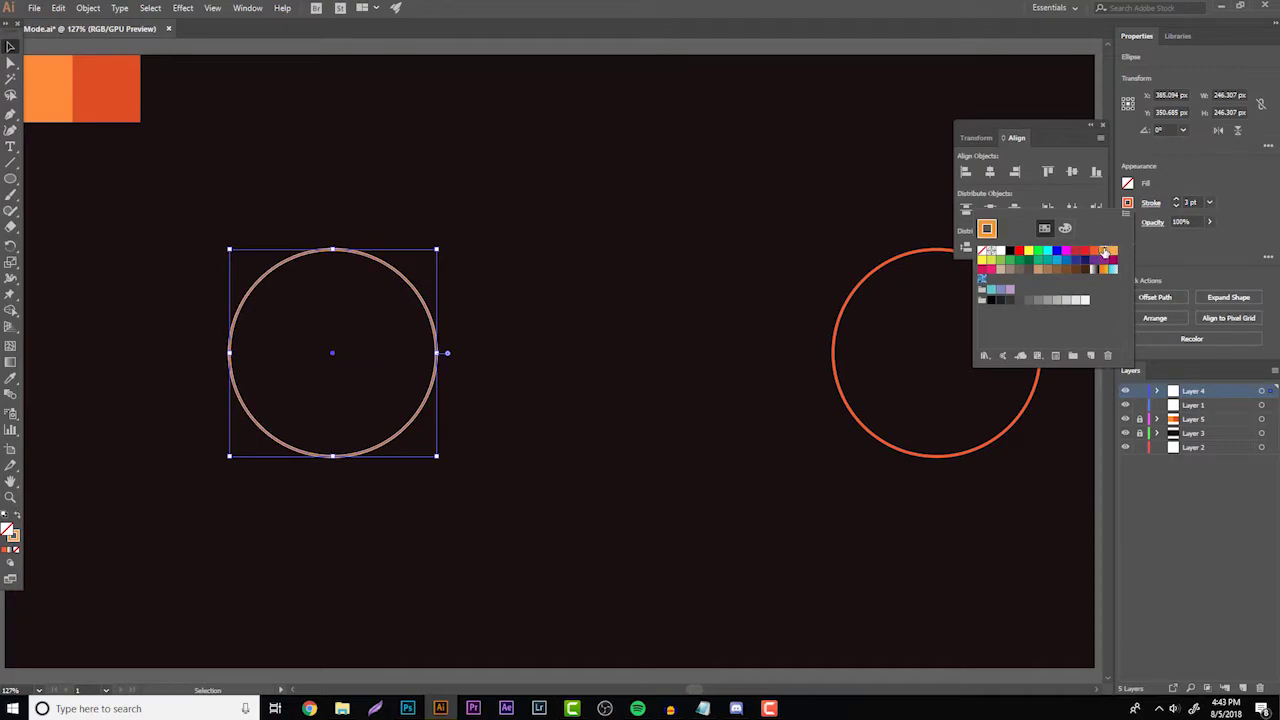
Select both outline circles, group them, and centre the group horizontally
{"action": "left_click", "coordinate": [10, 44]}
{"action": "left_click", "coordinate": [190, 200]}
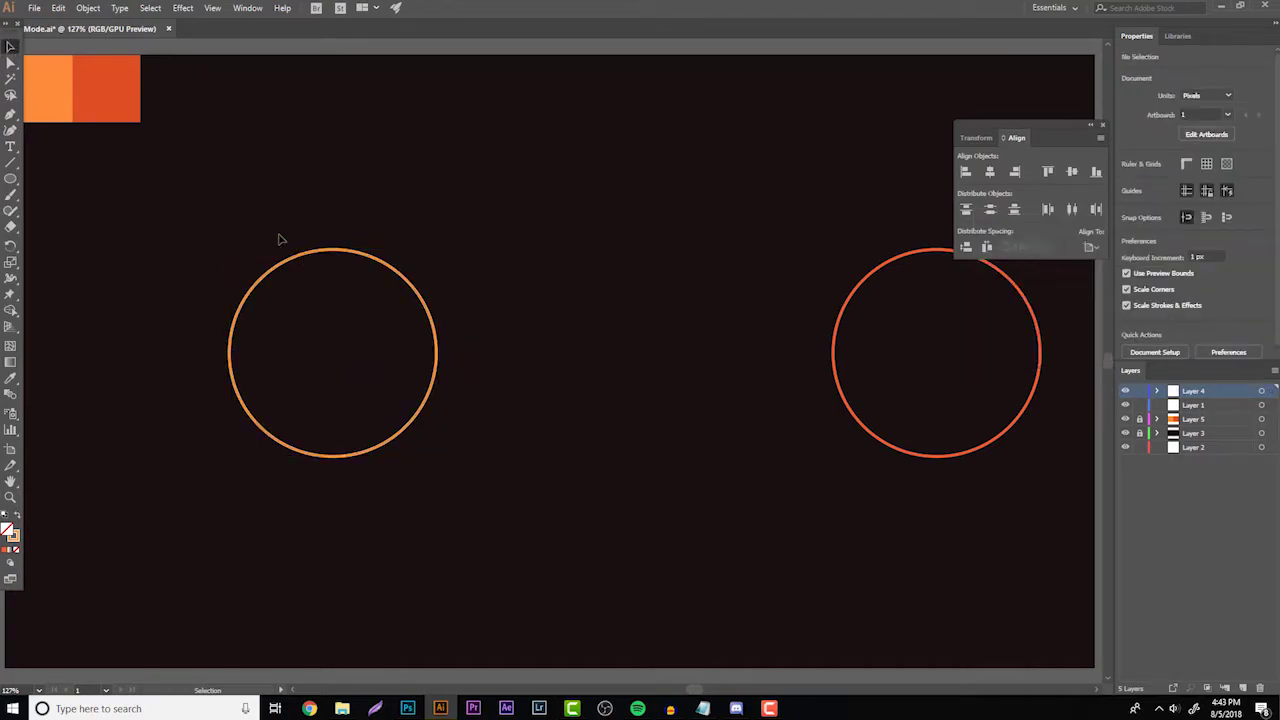
{"action": "left_click_drag", "start_coordinate": [143, 203], "coordinate": [357, 207]}
{"action": "left_click_drag", "start_coordinate": [154, 186], "coordinate": [946, 460]}
{"action": "left_click", "coordinate": [88, 8]}
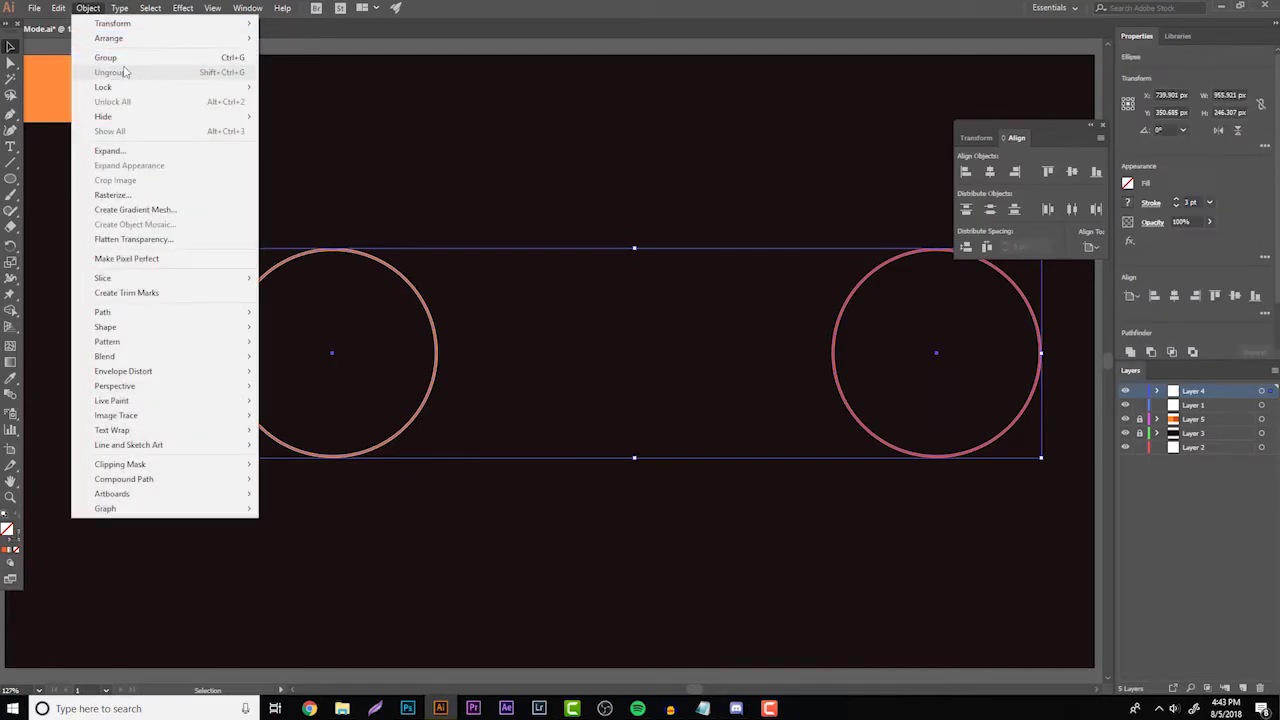
{"action": "left_click", "coordinate": [105, 58]}
{"action": "left_click", "coordinate": [990, 172]}
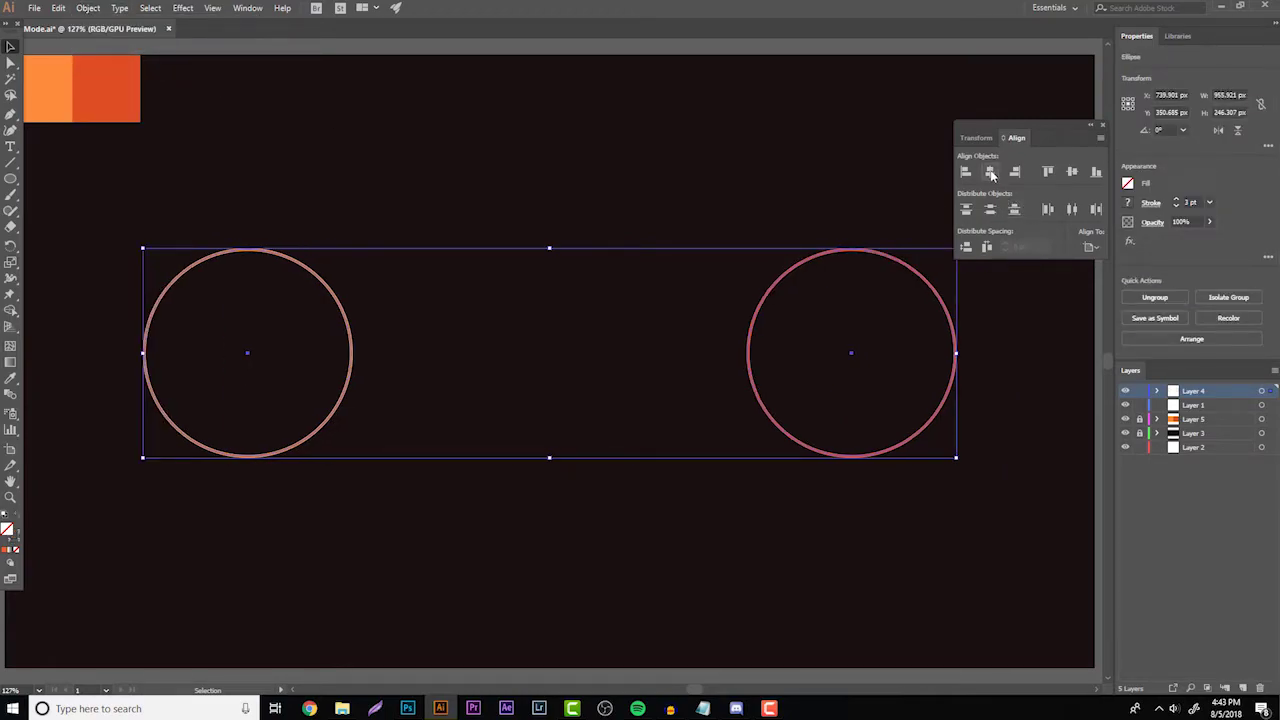
Blend the two circles with 10 specified steps into a row of overlapping rings
{"action": "left_click", "coordinate": [88, 8]}
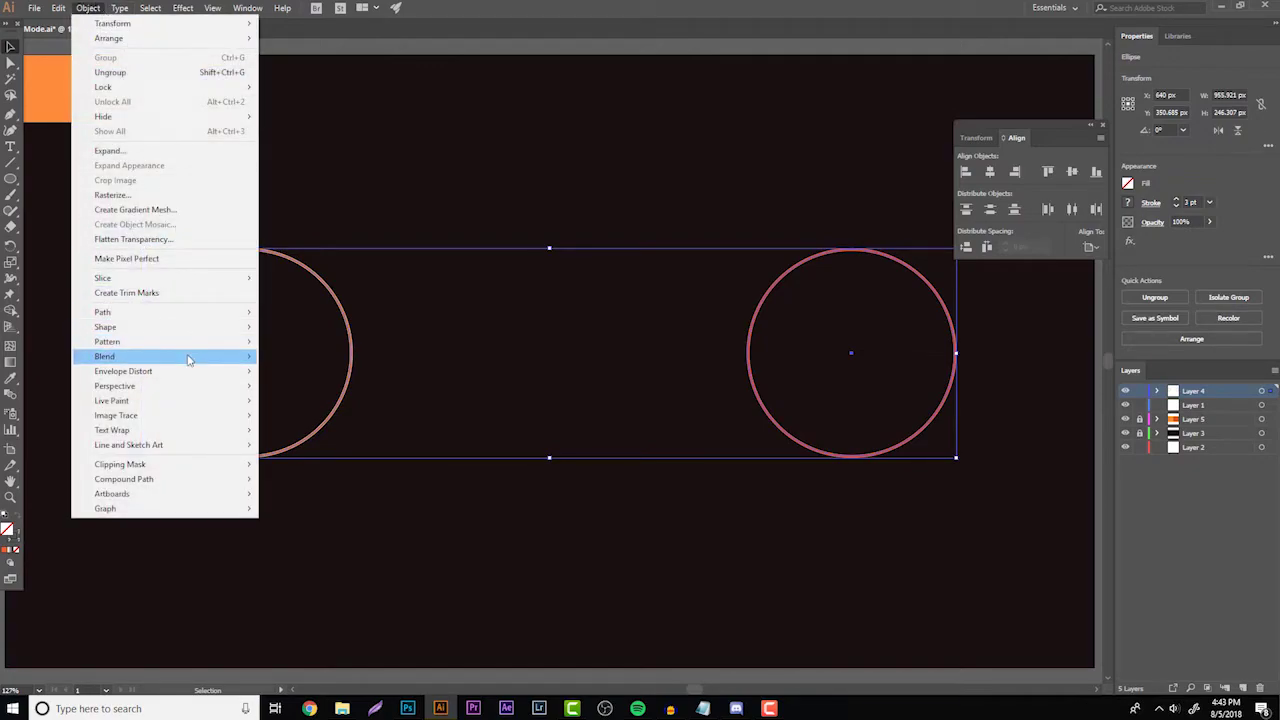
{"action": "mouse_move", "coordinate": [190, 356]}
{"action": "left_click", "coordinate": [320, 391]}
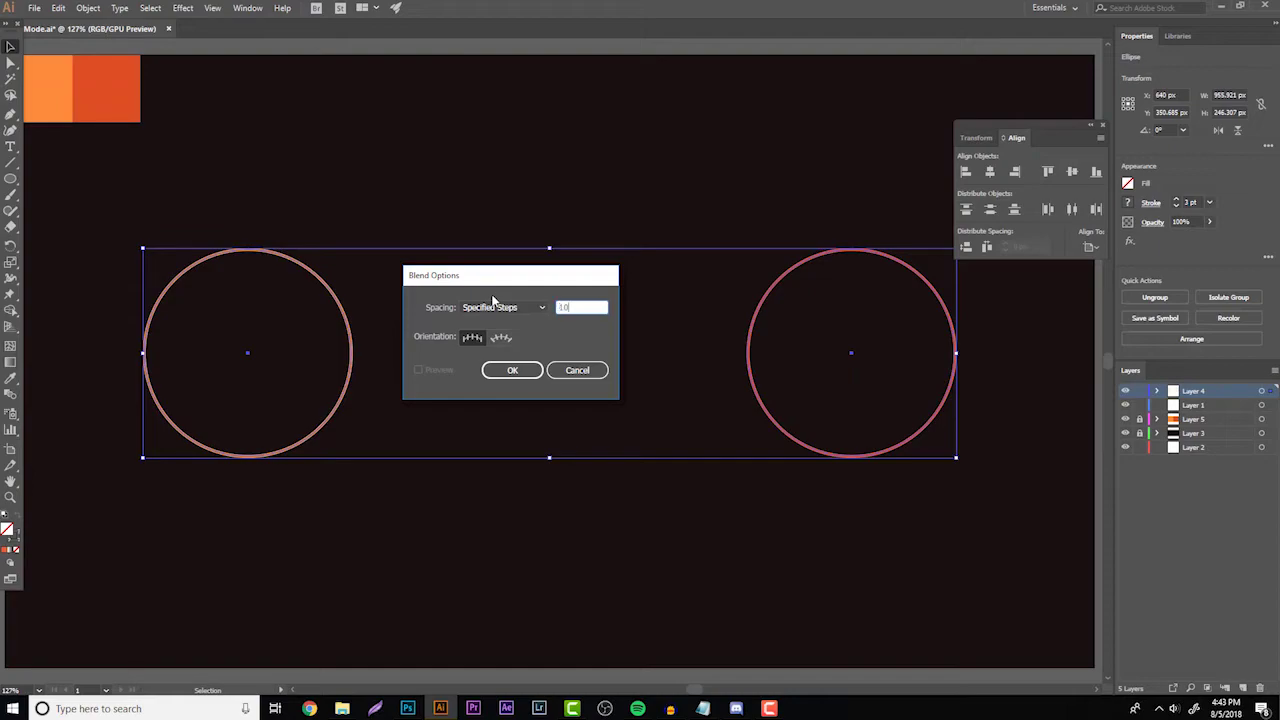
{"action": "type", "text": "10"}
{"action": "left_click", "coordinate": [508, 370]}
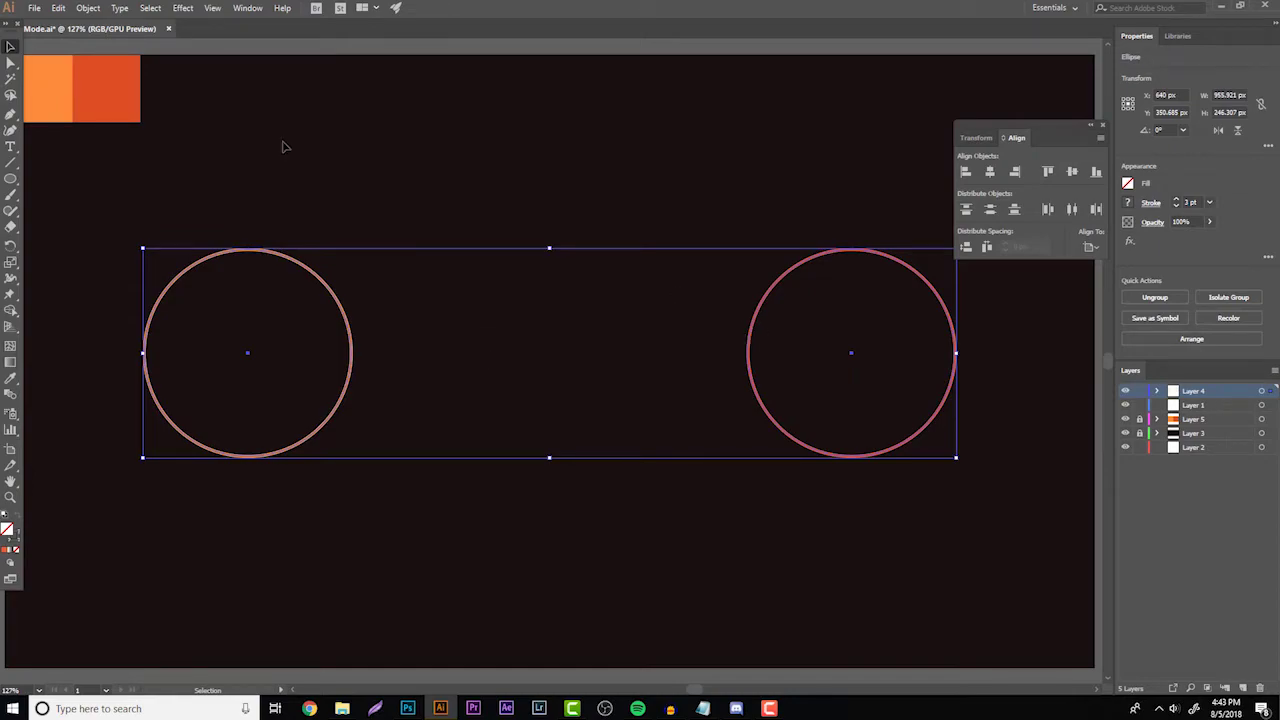
{"action": "left_click", "coordinate": [88, 8]}
{"action": "mouse_move", "coordinate": [214, 357]}
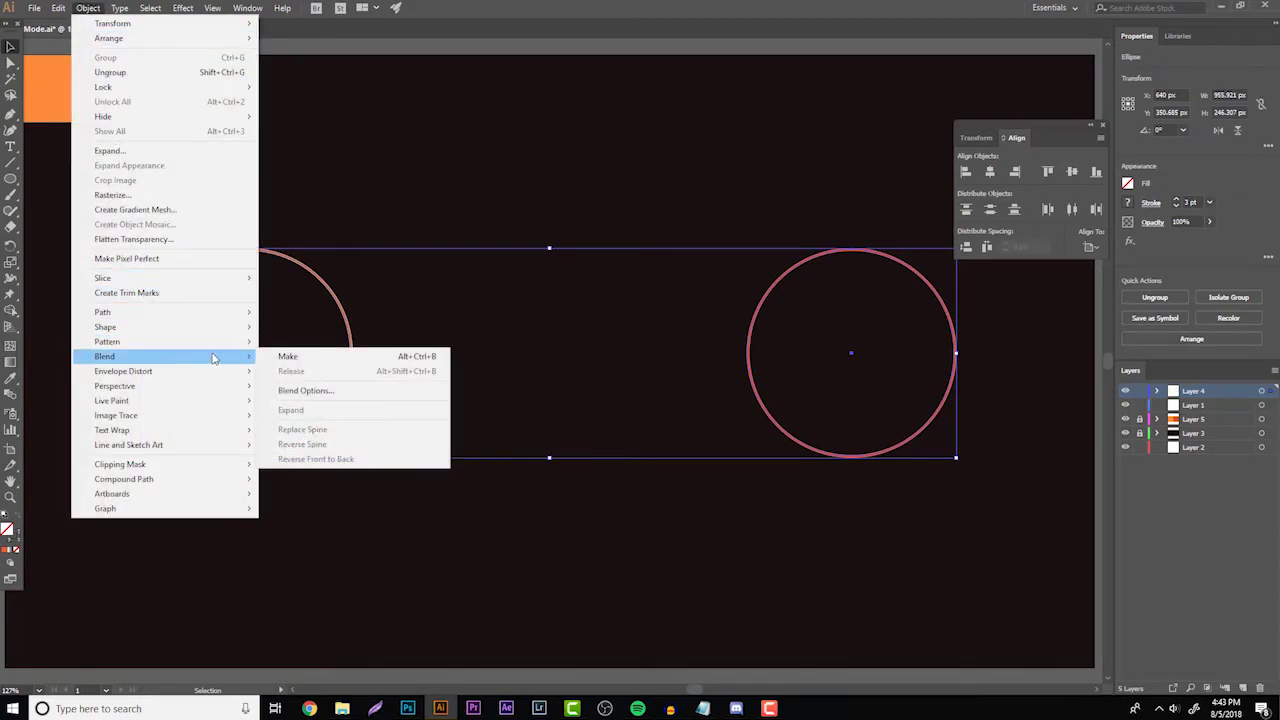
{"action": "left_click", "coordinate": [333, 358]}
{"action": "left_click", "coordinate": [387, 213]}
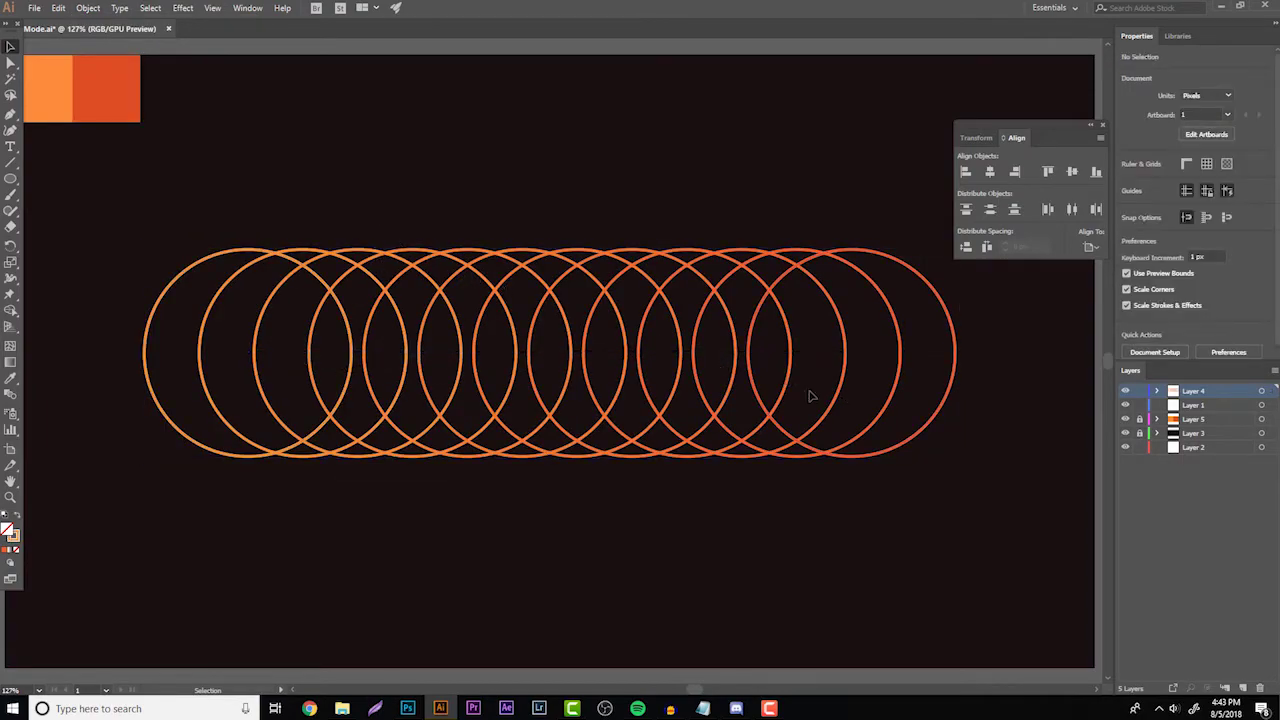
Undo the 10-step blend and set Blend Options to 29 specified steps
{"action": "left_click", "coordinate": [10, 497]}
{"action": "left_click_drag", "start_coordinate": [415, 398], "coordinate": [493, 348]}
{"action": "left_click", "coordinate": [493, 348]}
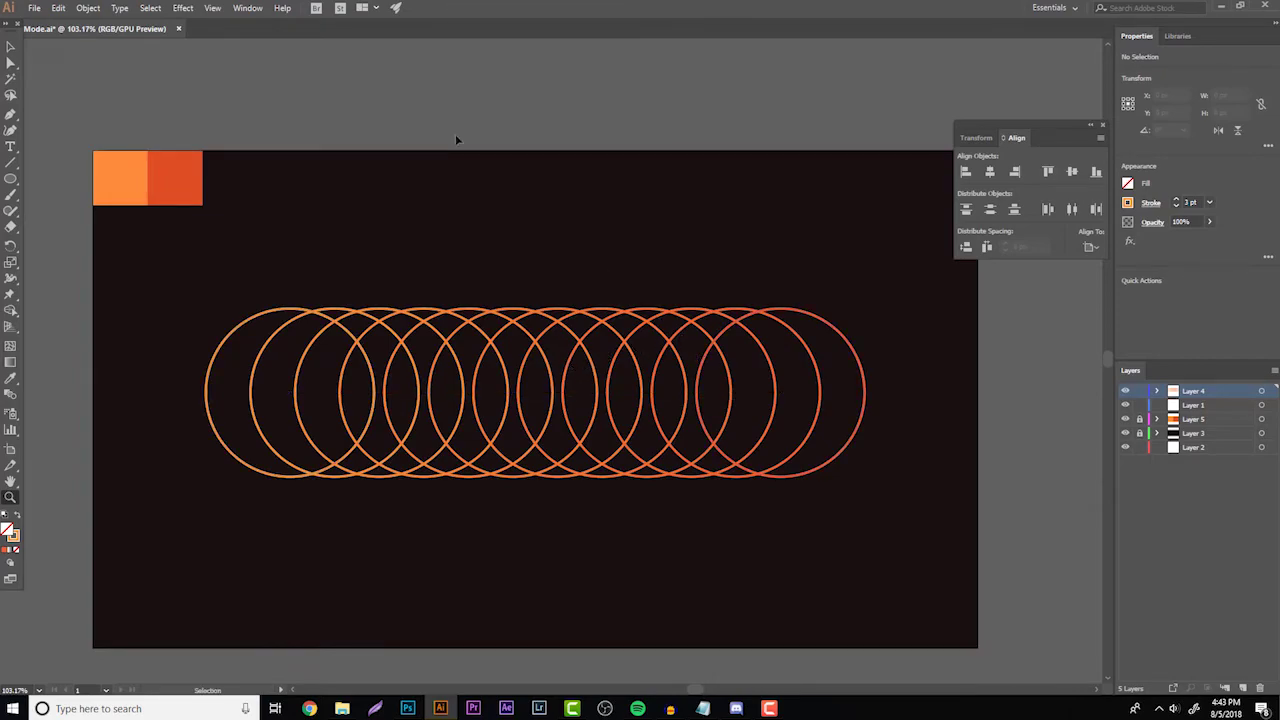
{"action": "key", "text": "ctrl+a"}
{"action": "left_click", "coordinate": [88, 8]}
{"action": "mouse_move", "coordinate": [104, 356]}
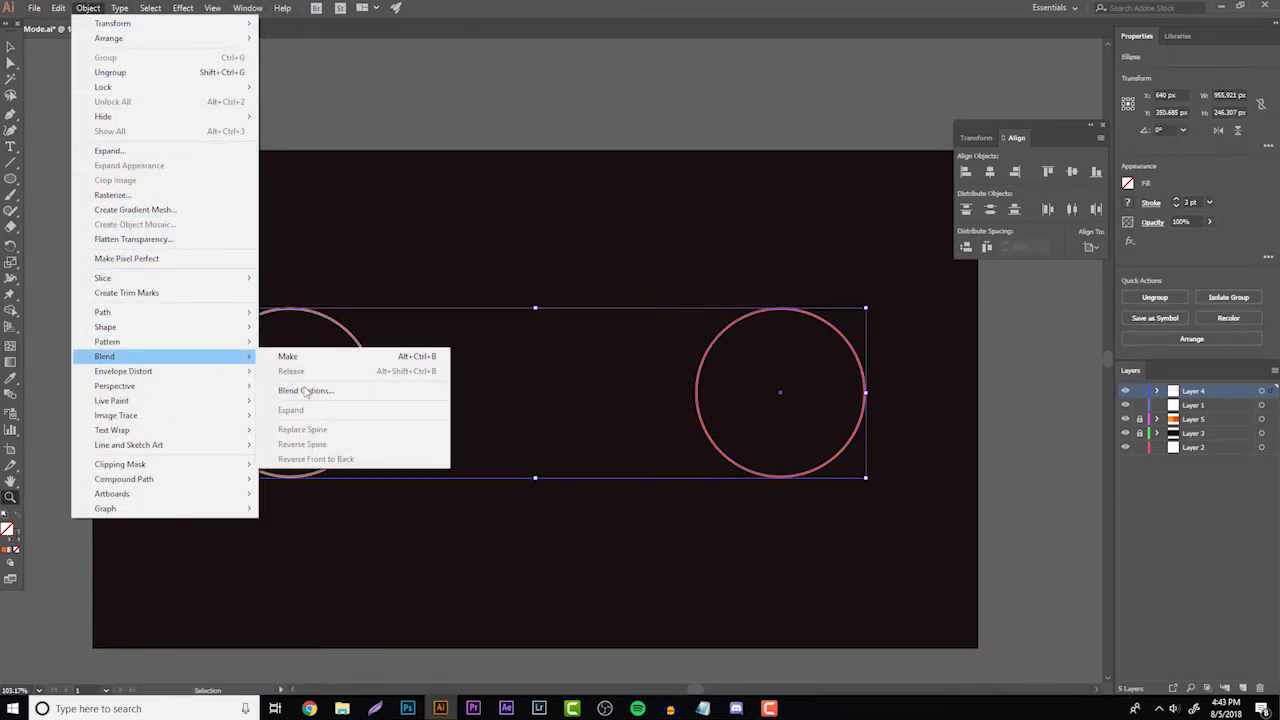
{"action": "left_click", "coordinate": [330, 390]}
{"action": "left_click", "coordinate": [500, 307]}
{"action": "left_click", "coordinate": [517, 313]}
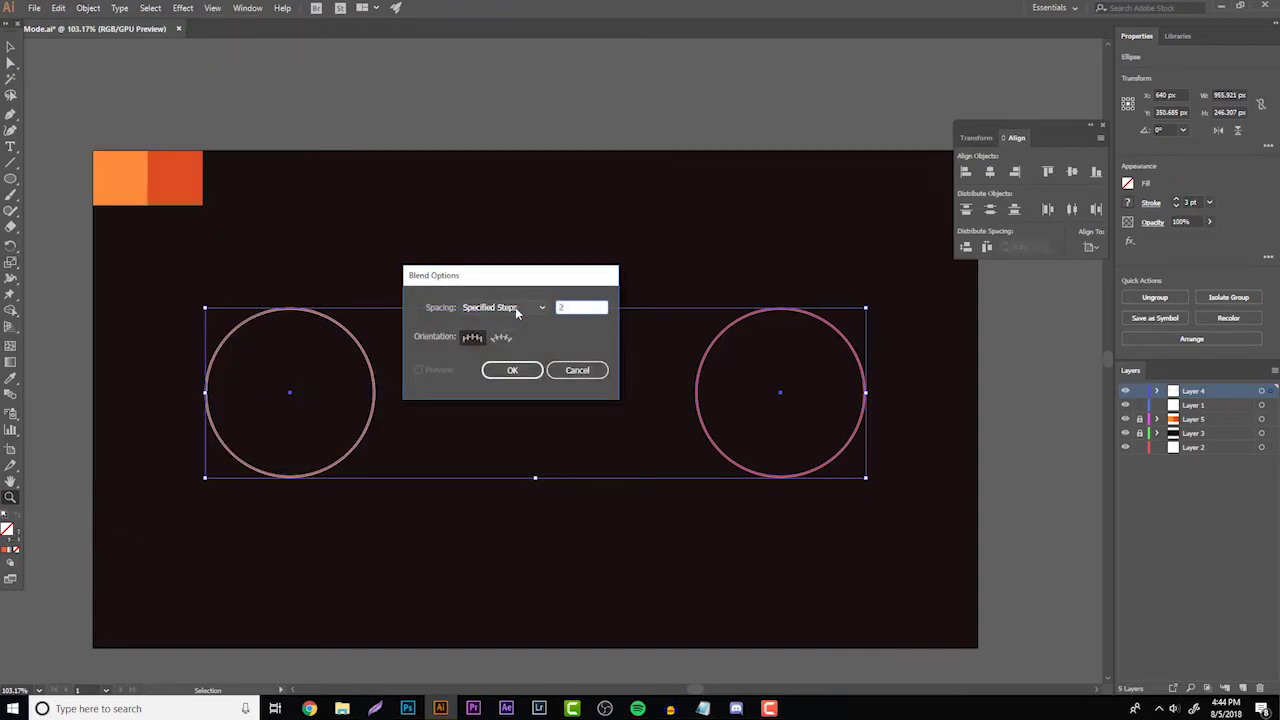
{"action": "left_click", "coordinate": [512, 370]}
Remake the blend with 29 steps, forming a dense tube of orange rings
{"action": "left_click", "coordinate": [90, 8]}
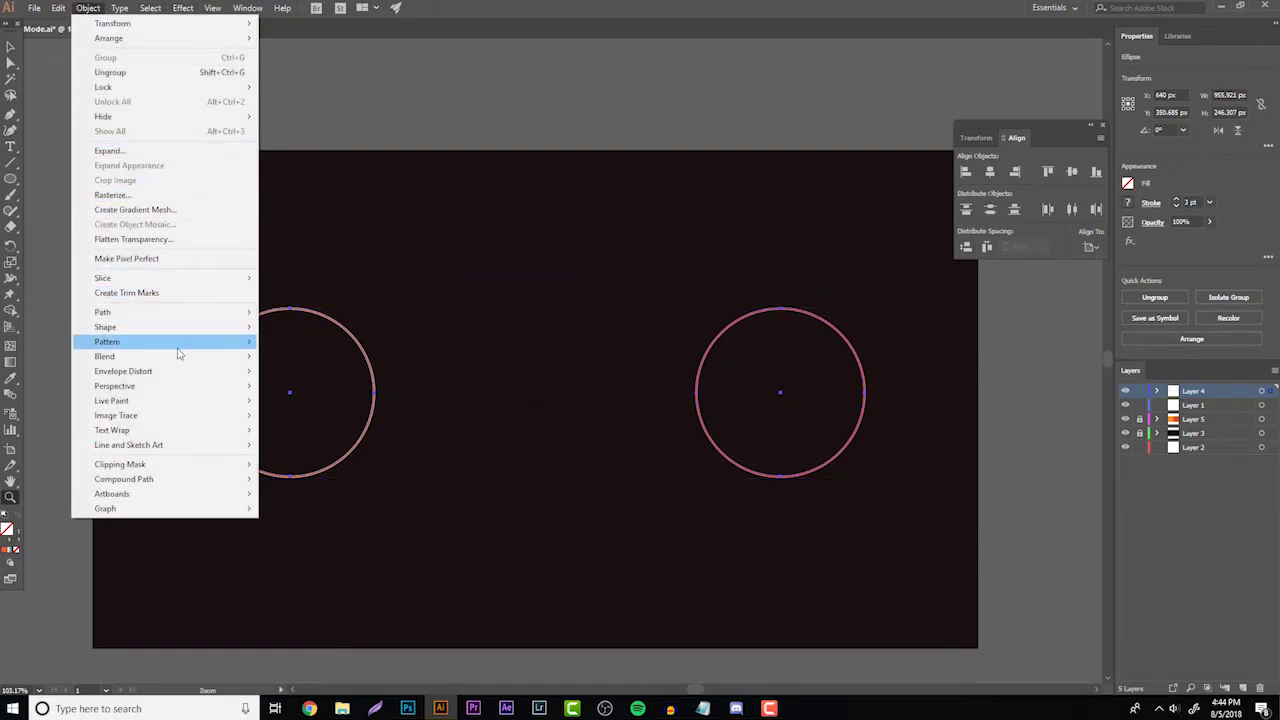
{"action": "mouse_move", "coordinate": [183, 356]}
{"action": "left_click", "coordinate": [300, 356]}
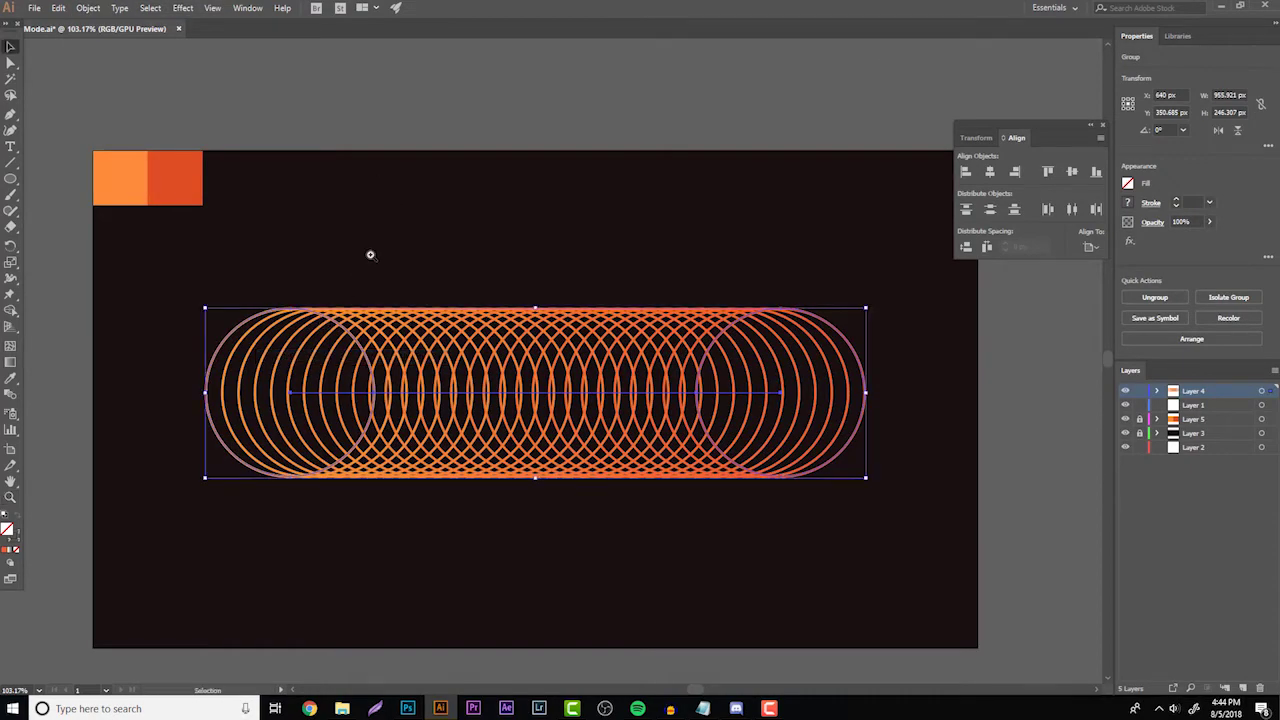
{"action": "key", "text": "ctrl+shift+a"}
{"action": "key", "text": "v"}
{"action": "left_click", "coordinate": [11, 498]}
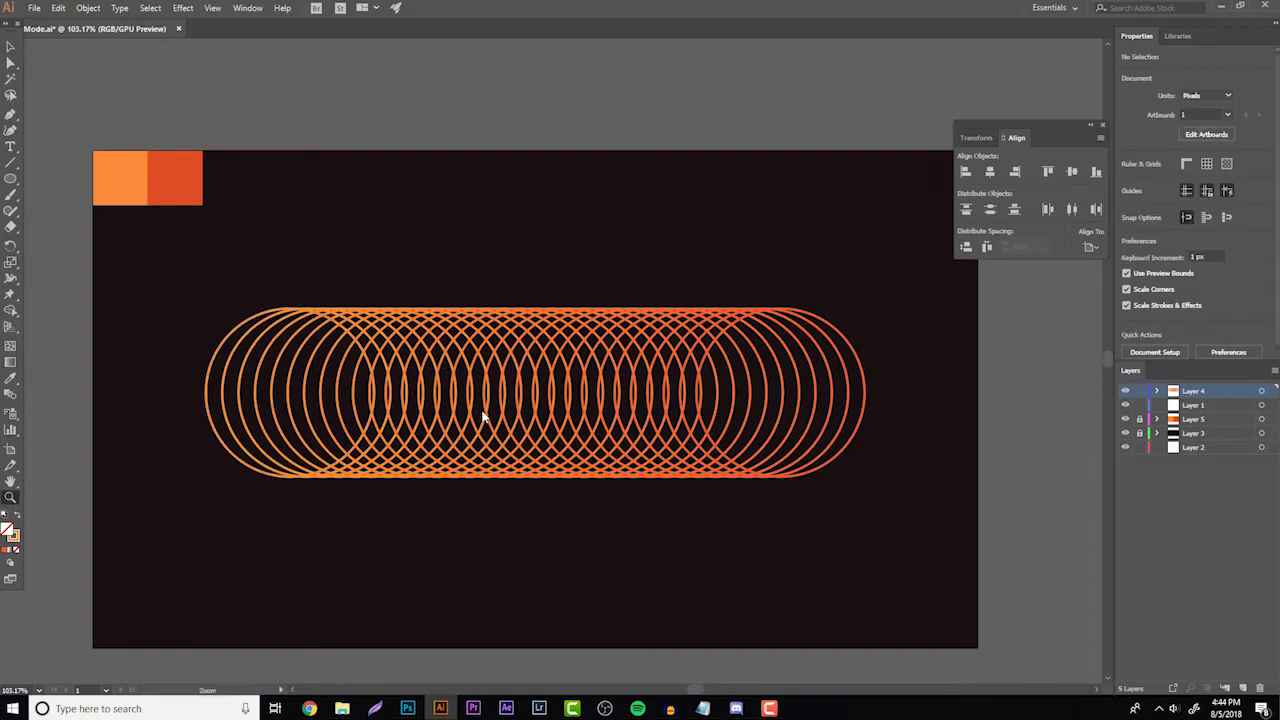
Hide the two orange colour squares on Layer 5 and select the ring blend
{"action": "left_click", "coordinate": [486, 414], "text": "alt"}
{"action": "left_click", "coordinate": [489, 397]}
{"action": "left_click", "coordinate": [580, 386]}
{"action": "left_click_drag", "start_coordinate": [506, 387], "coordinate": [540, 387]}
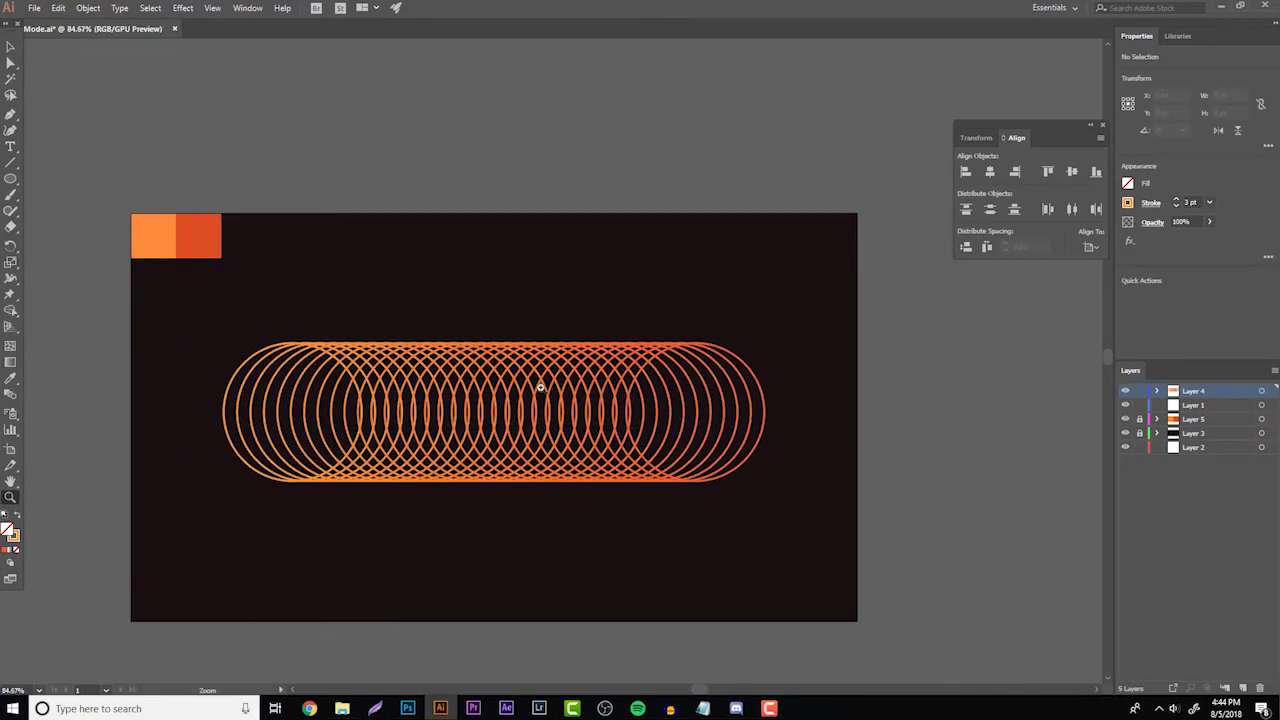
{"action": "left_click", "coordinate": [1125, 419]}
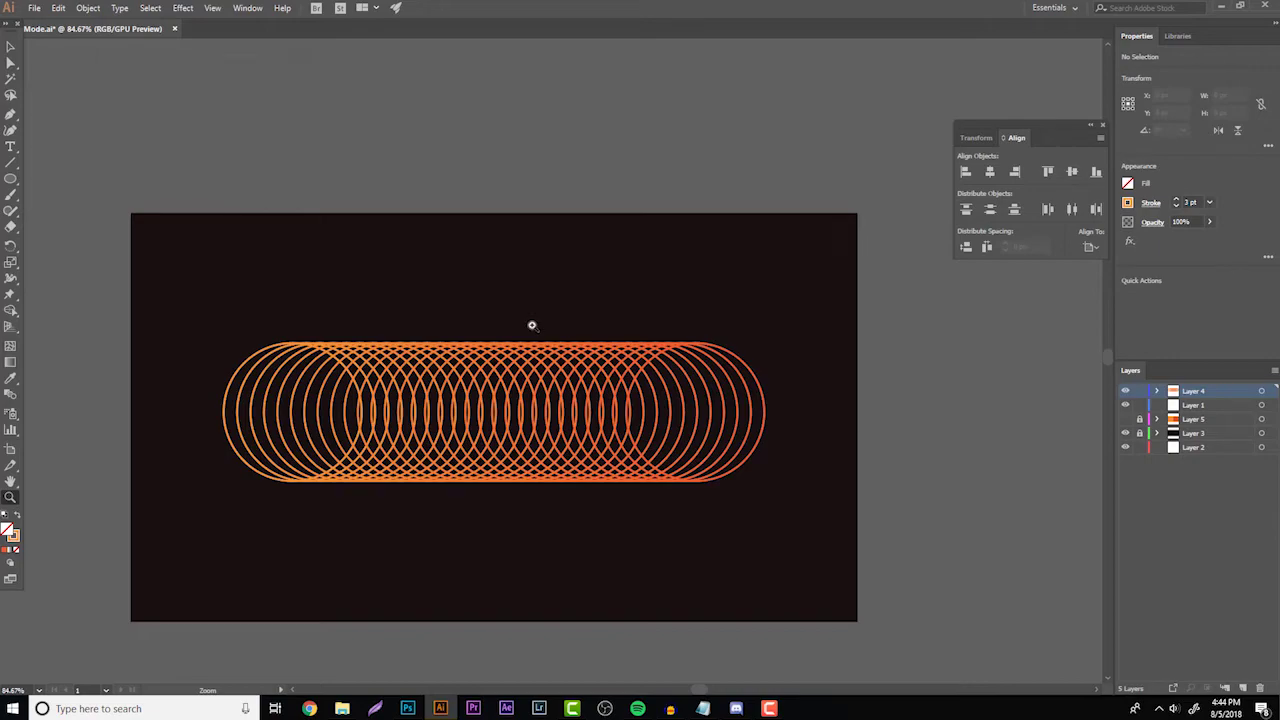
{"action": "key", "text": "v"}
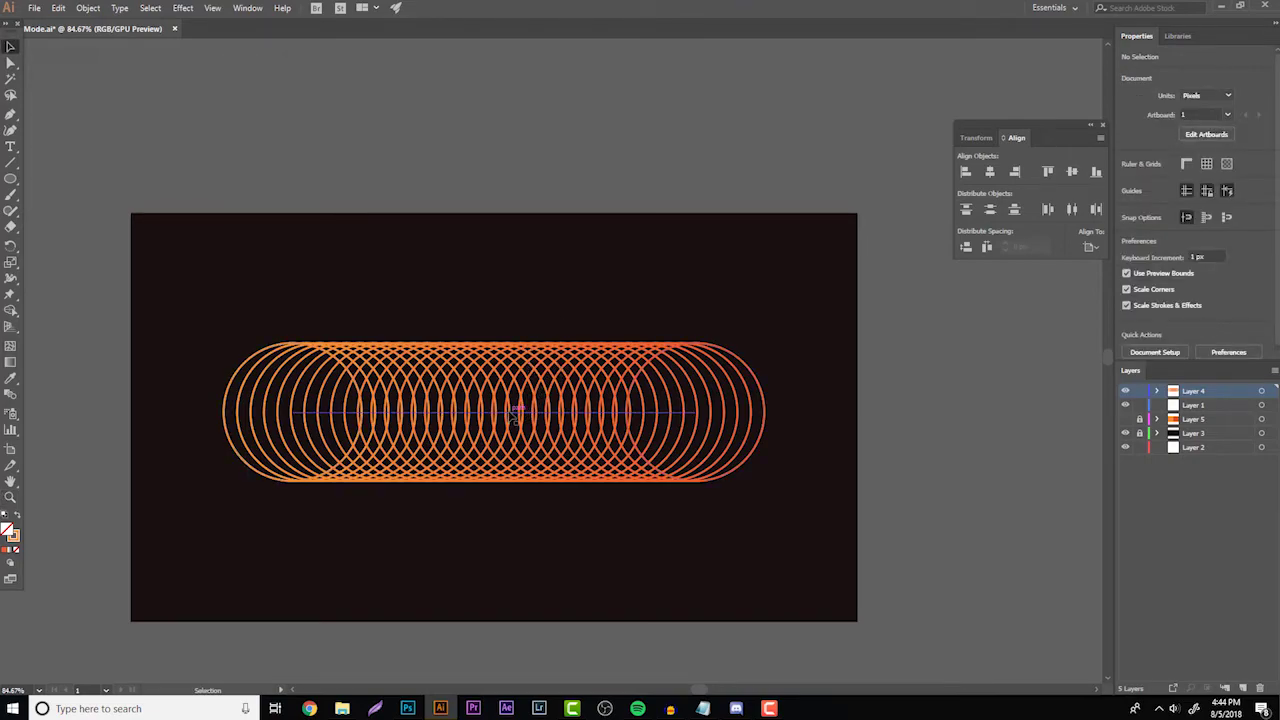
{"action": "left_click", "coordinate": [515, 413]}
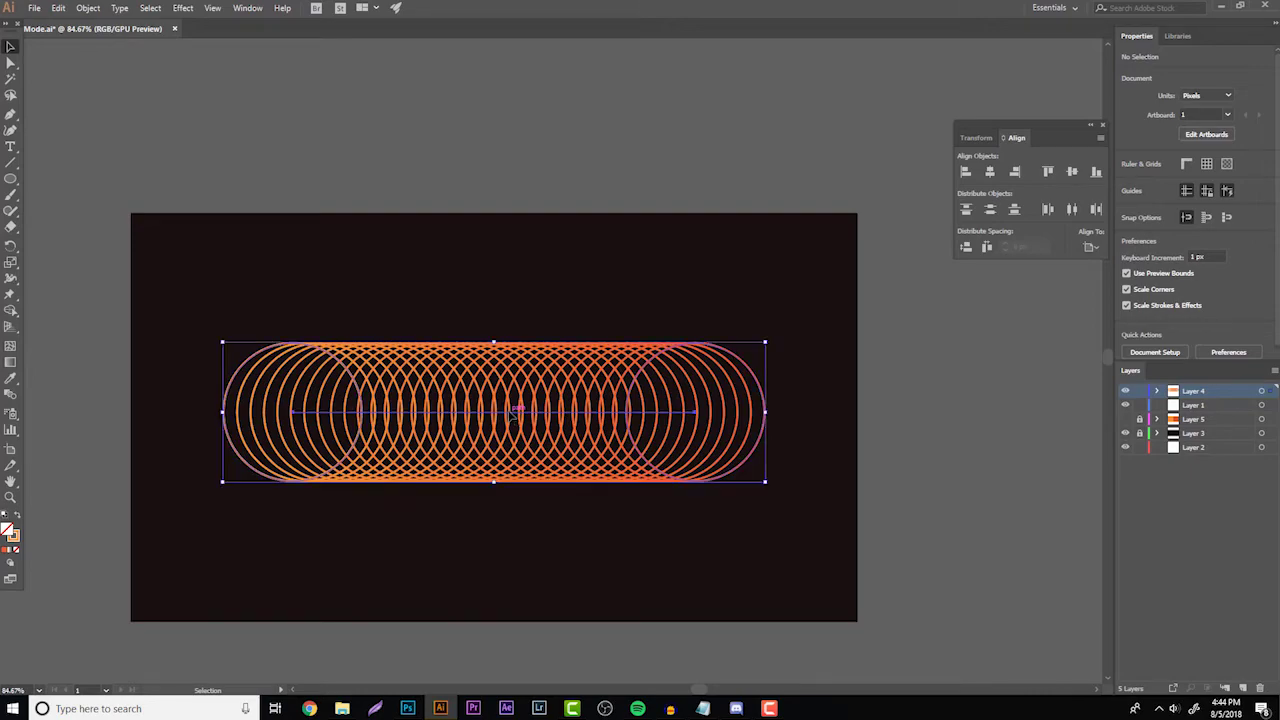
Bend the blend's spine down into a U-shaped arc with the Curvature Tool and centre it on the artboard
{"action": "left_click", "coordinate": [10, 131]}
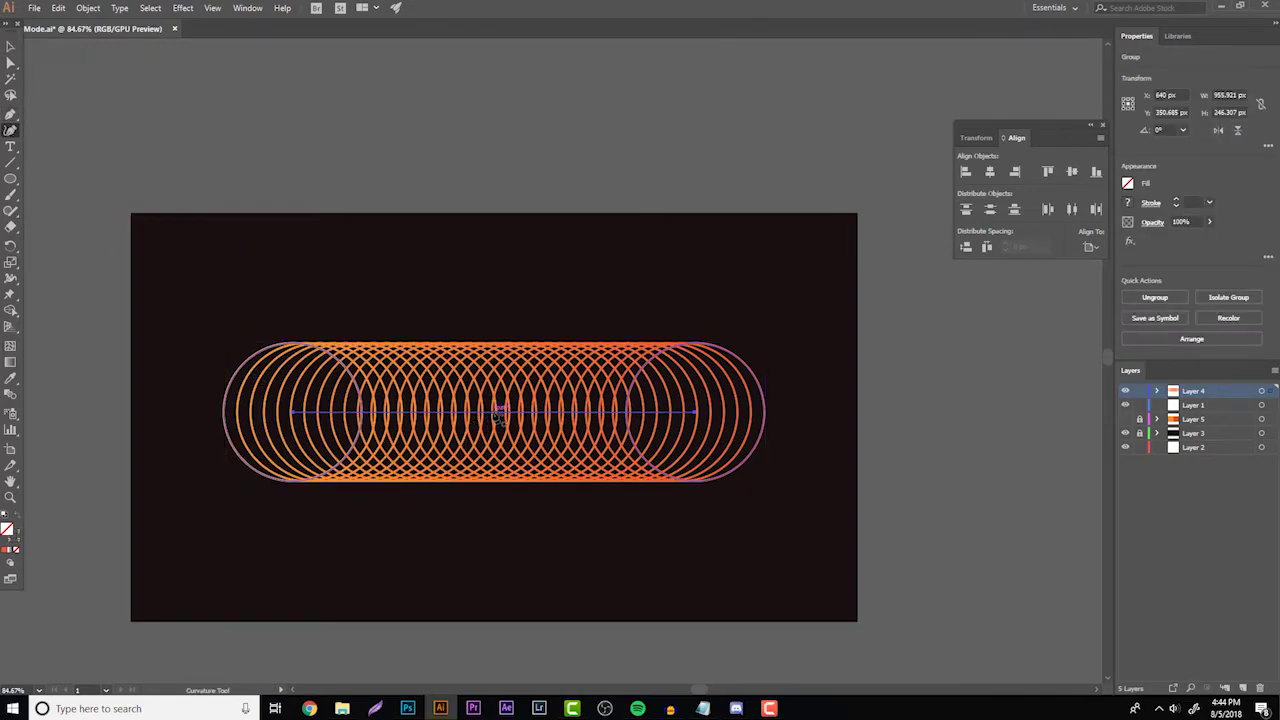
{"action": "left_click_drag", "start_coordinate": [498, 413], "coordinate": [441, 497]}
{"action": "left_click", "coordinate": [10, 47]}
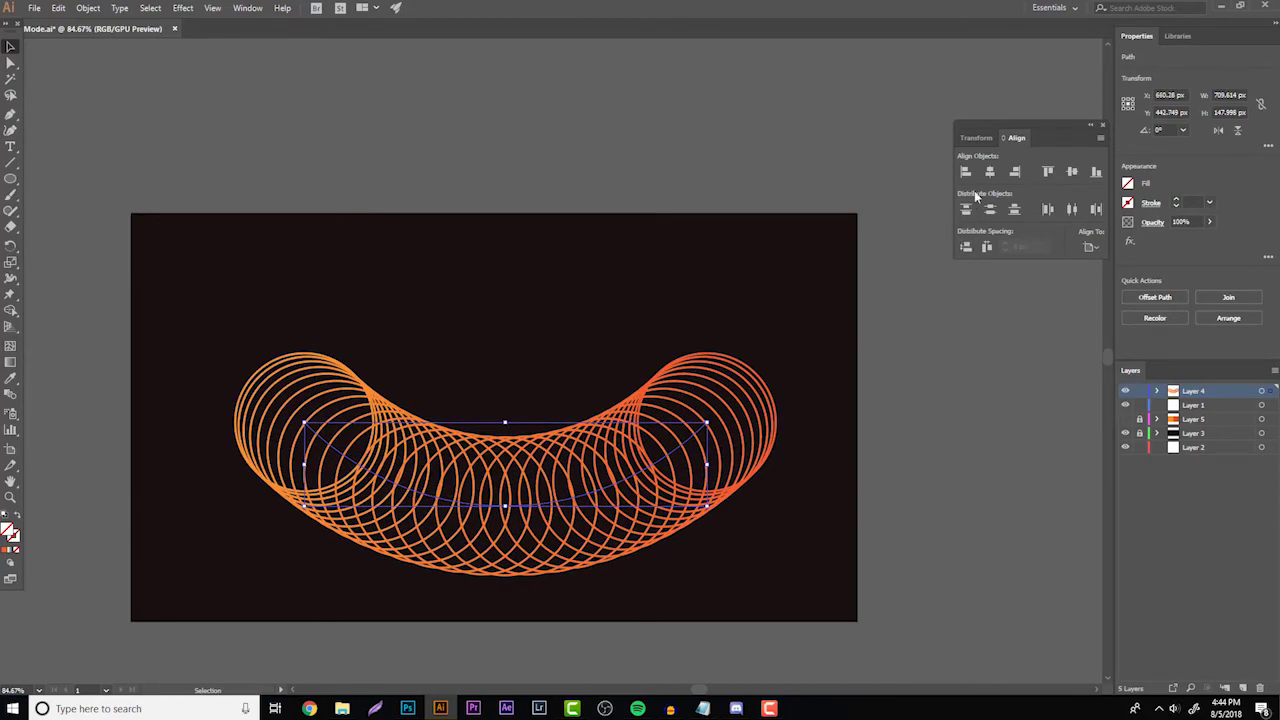
{"action": "left_click", "coordinate": [990, 172]}
{"action": "left_click", "coordinate": [1072, 172]}
{"action": "left_click", "coordinate": [838, 310]}
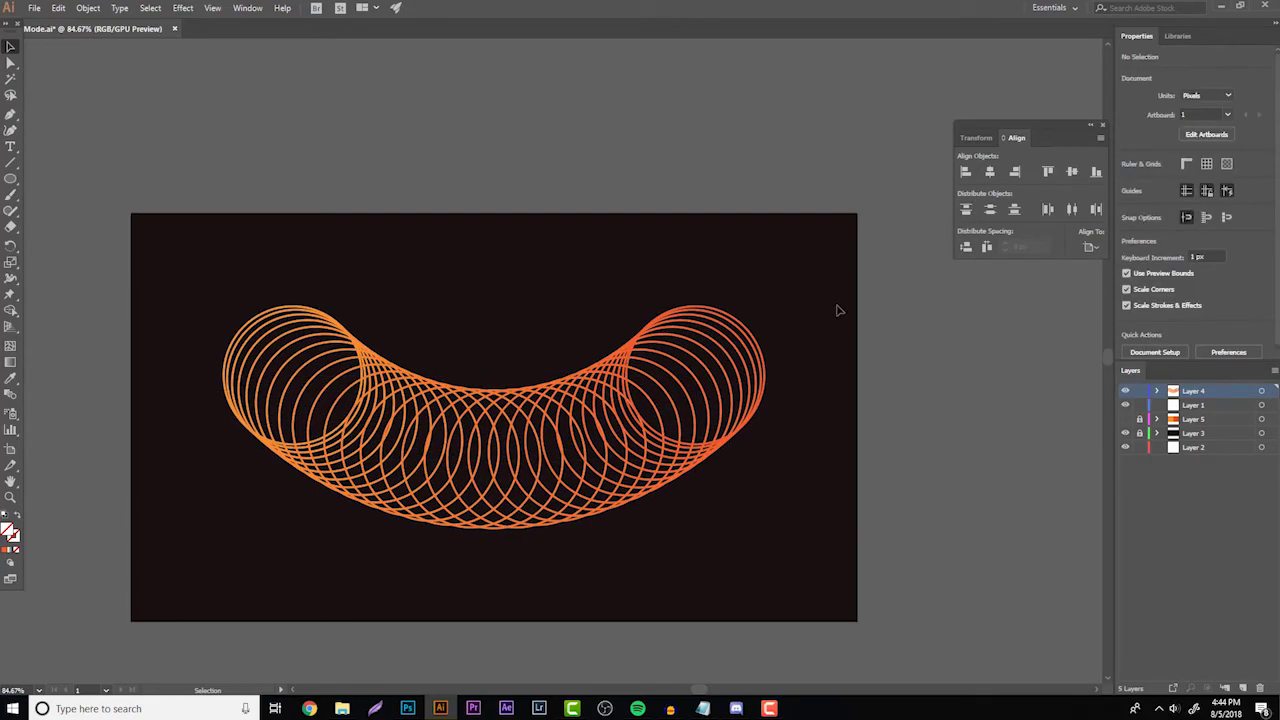